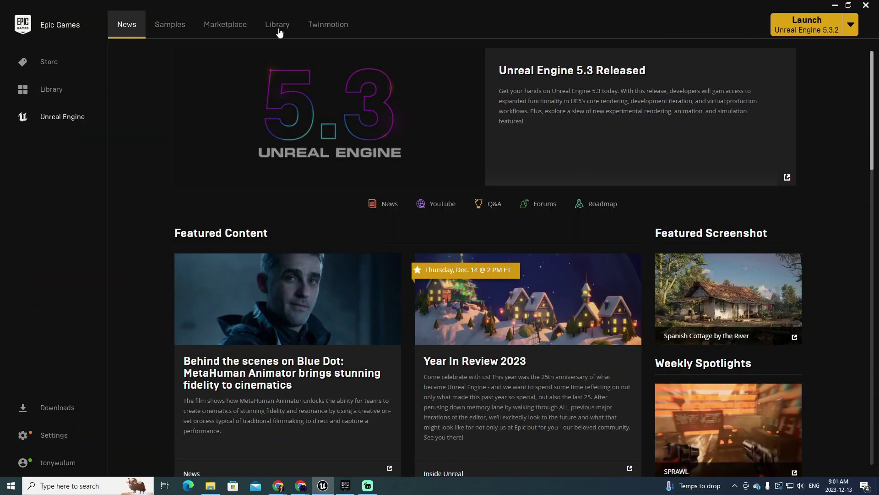
# Launch Unreal Engine 5.3.2 and create a Third Person project 'MaterialTutorial' with Starter Content.
pyautogui.click(278, 27)
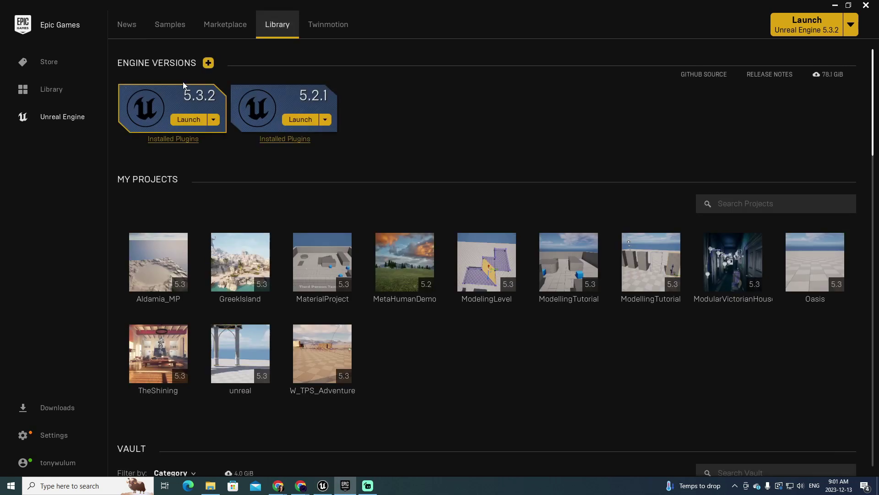
pyautogui.click(194, 120)
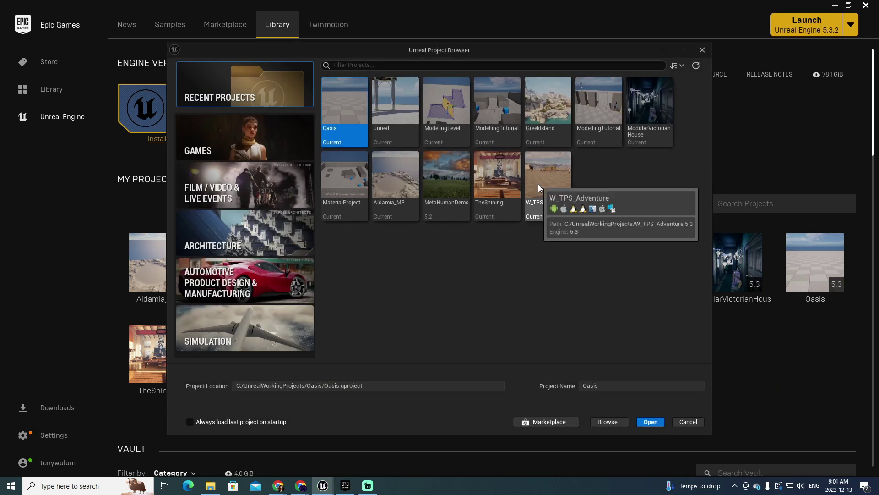
pyautogui.click(197, 147)
pyautogui.click(435, 83)
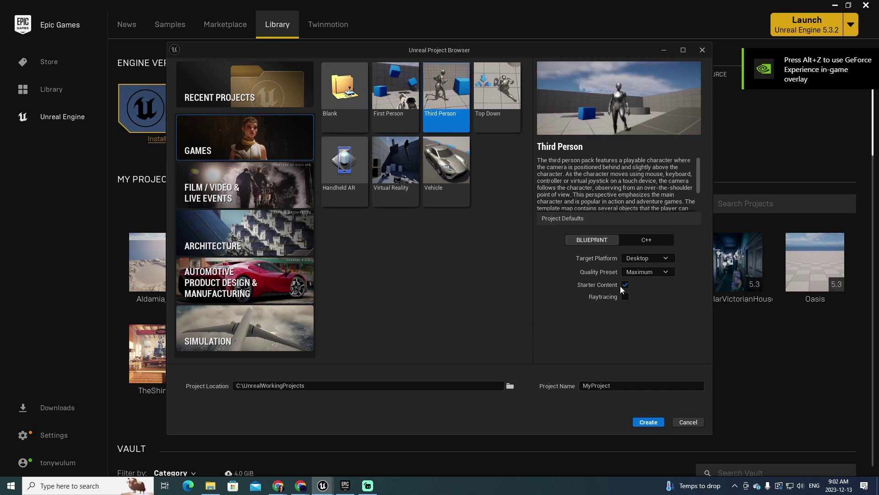
pyautogui.click(625, 284)
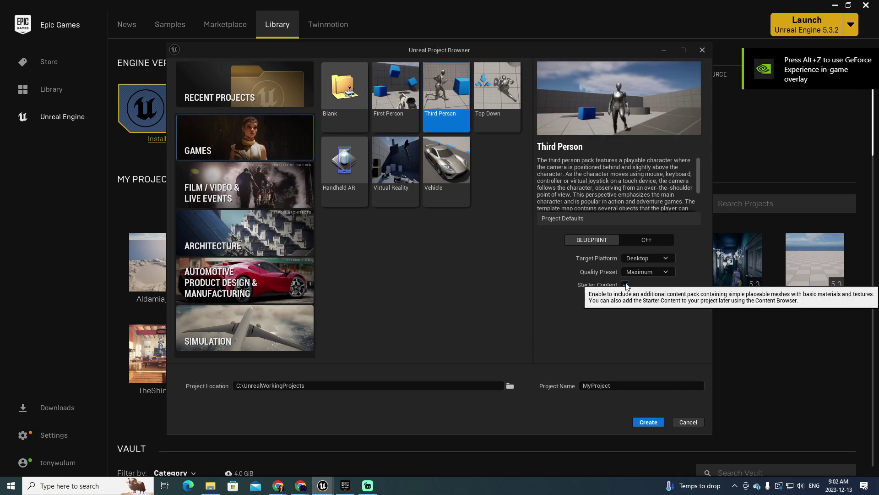
pyautogui.doubleClick(624, 386)
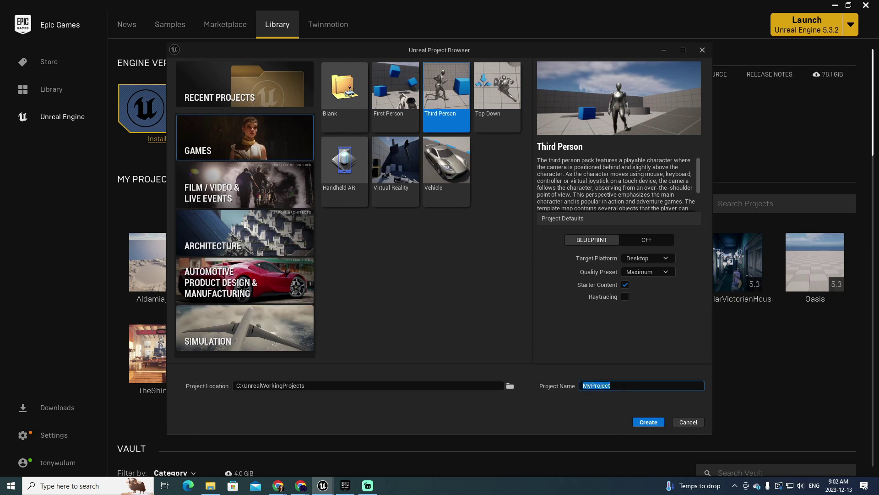
pyautogui.write('MaterialTutorial')
pyautogui.click(649, 422)
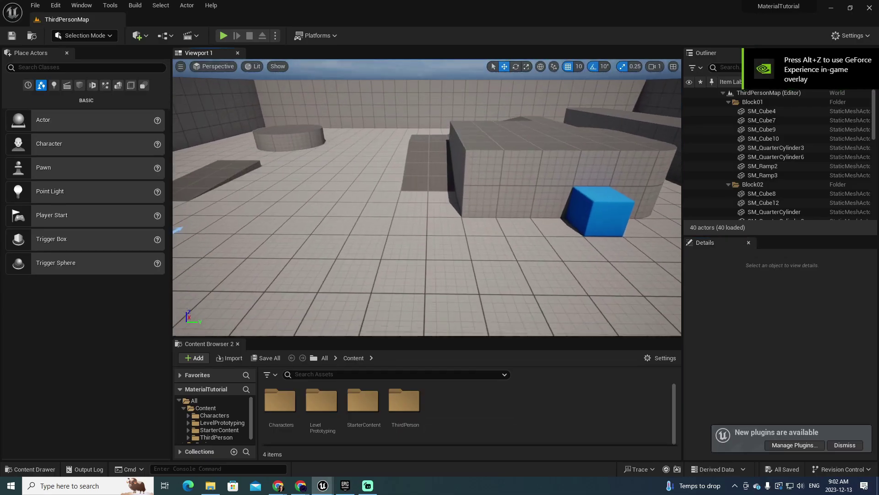
# Drop a Shapes Cube near the level's centre and snap it onto the floor with End.
pyautogui.click(79, 85)
pyautogui.moveTo(41, 120); pyautogui.dragTo(387, 265)
pyautogui.moveTo(388, 230); pyautogui.dragTo(388, 192)
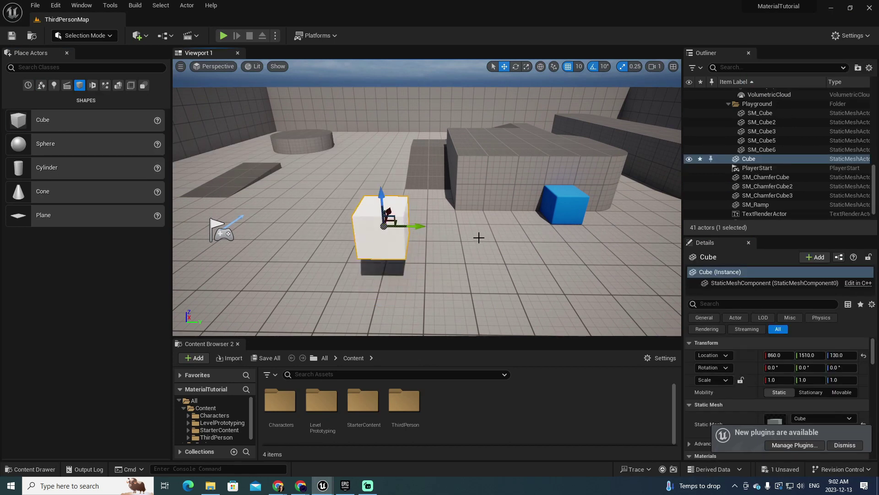
pyautogui.press('End')
pyautogui.moveTo(455, 269); pyautogui.dragTo(456, 238, button='right')
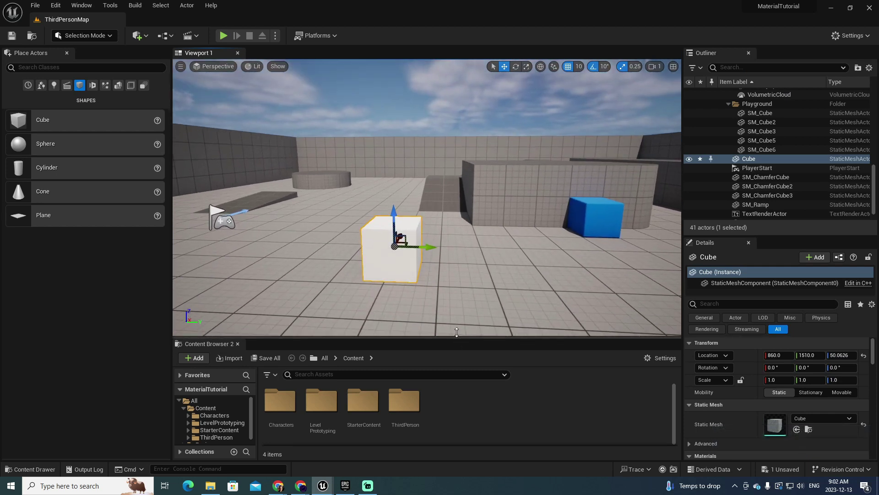
pyautogui.moveTo(458, 337); pyautogui.dragTo(458, 284)
pyautogui.click(204, 355)
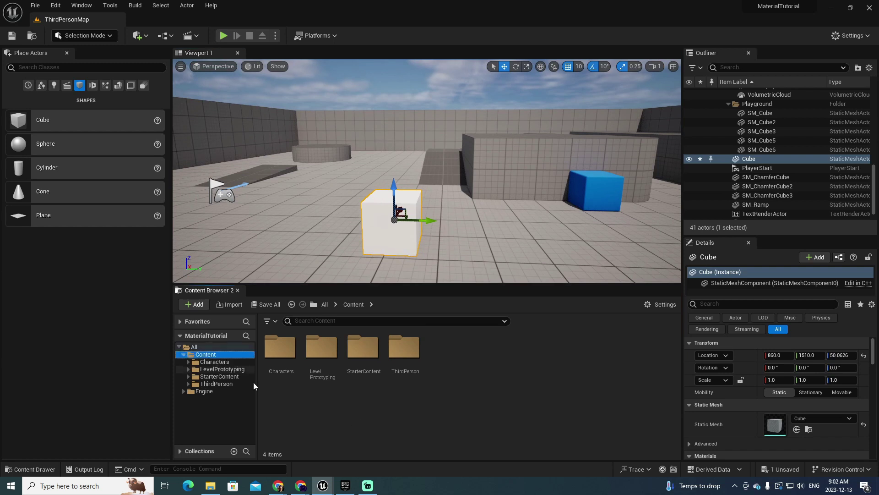
# Create a new folder under Content, name it 'Materials', and open it.
pyautogui.rightClick(488, 378)
pyautogui.moveTo(515, 286)
pyautogui.click(522, 89)
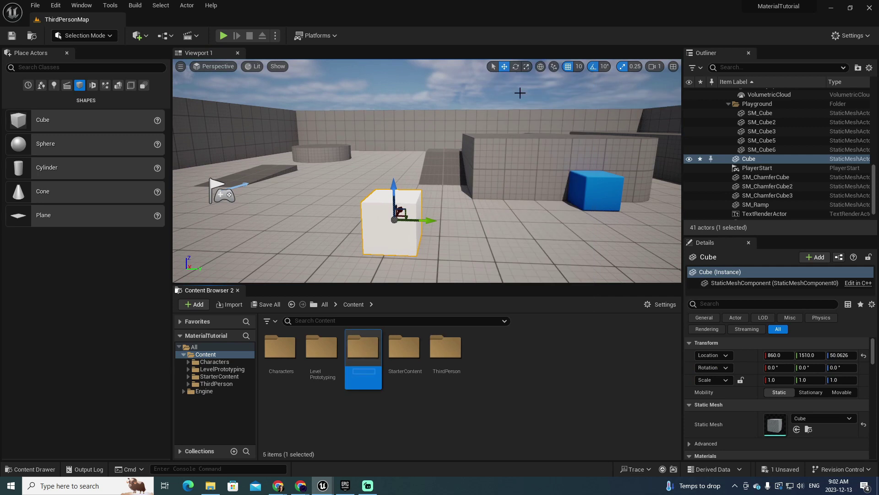
pyautogui.write('Material')
pyautogui.press('Return')
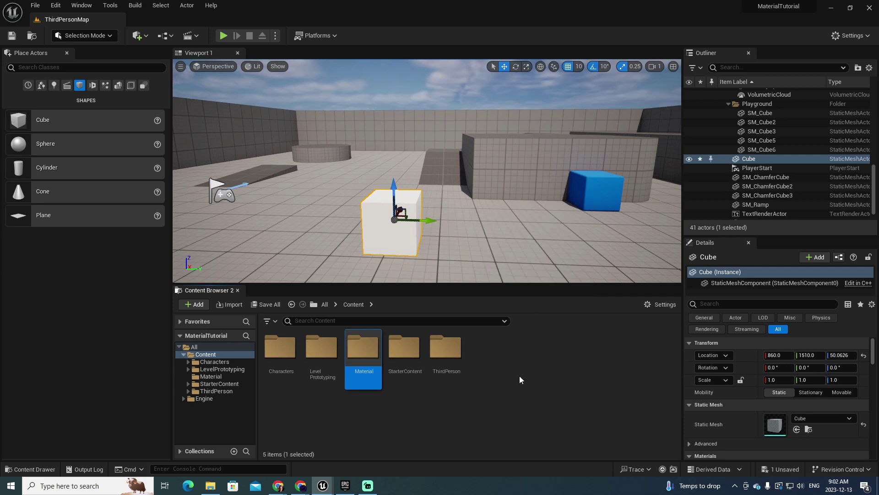
pyautogui.rightClick(371, 373)
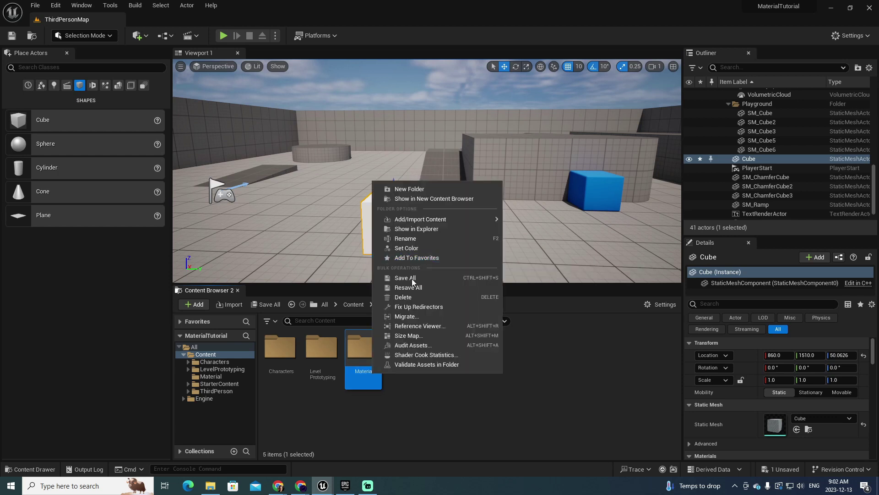
pyautogui.click(413, 256)
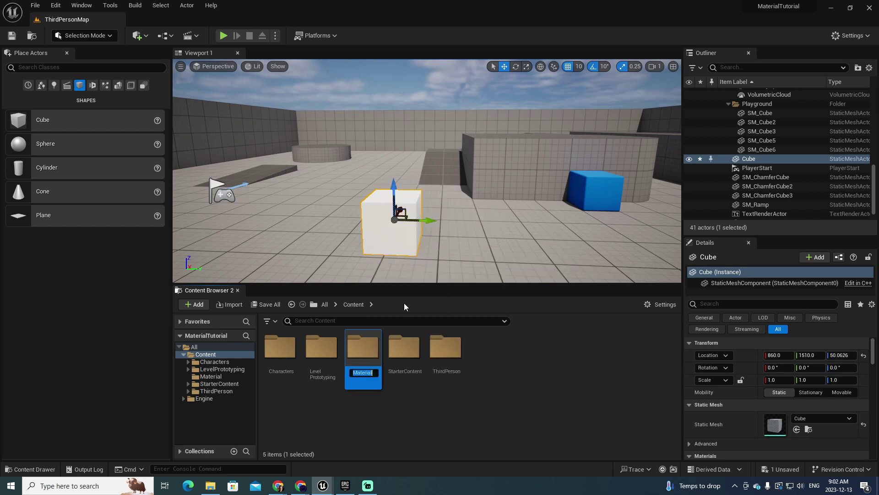
pyautogui.click(404, 371)
pyautogui.doubleClick(382, 383)
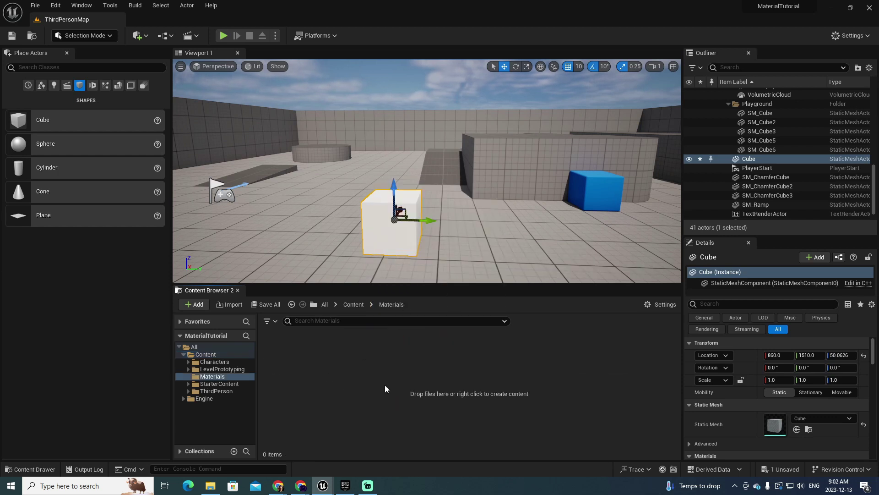
# Create a new material named 'M_FirstMaterial' in Materials and open it for editing.
pyautogui.rightClick(372, 364)
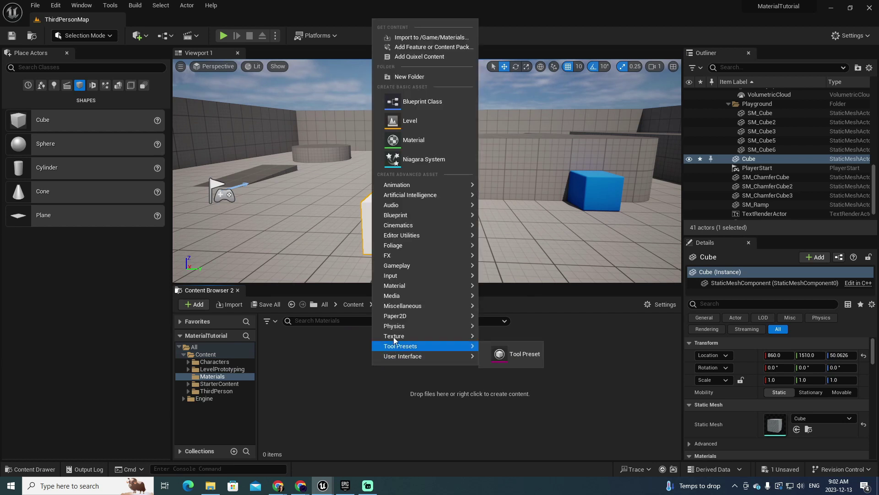
pyautogui.moveTo(408, 284)
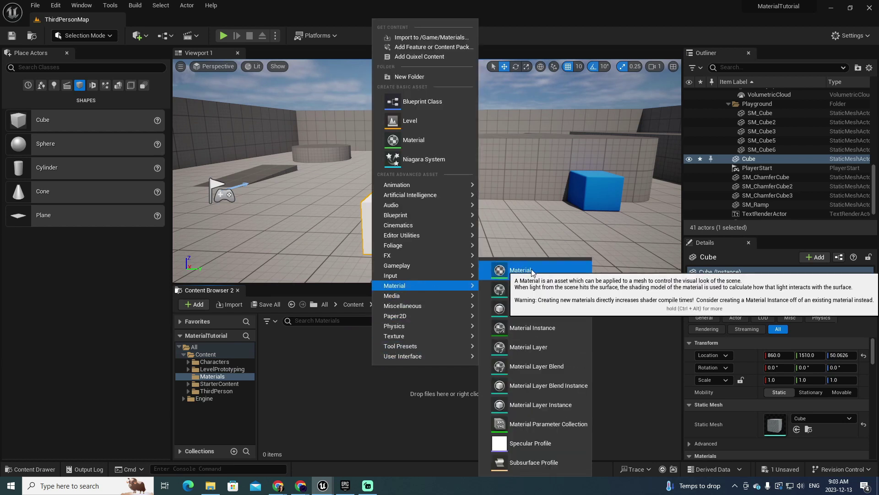
pyautogui.click(504, 270)
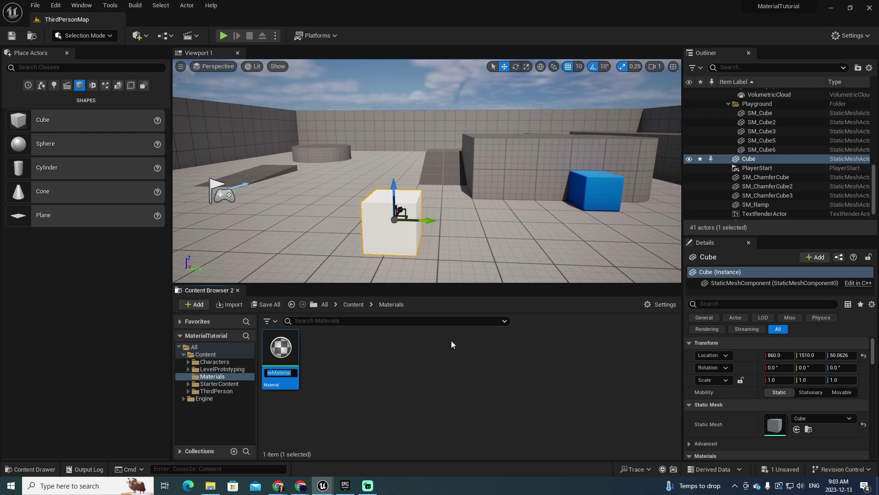
pyautogui.write('M_')
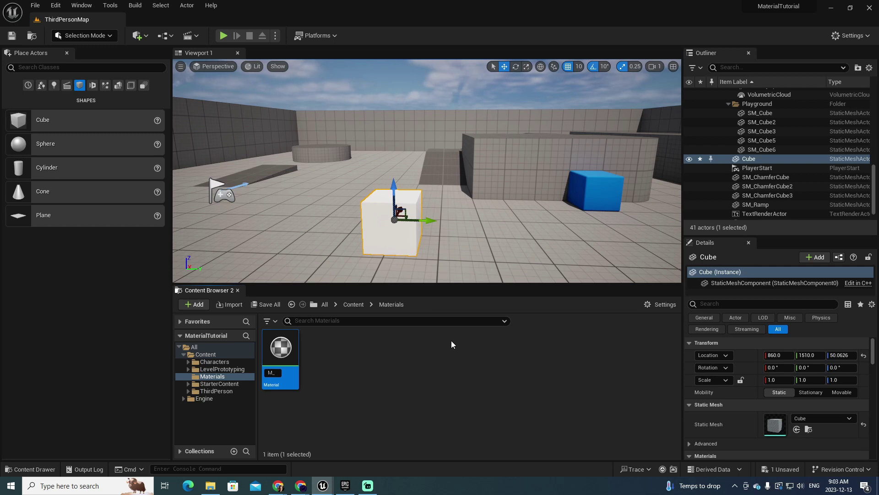
pyautogui.write('FirstMaterial')
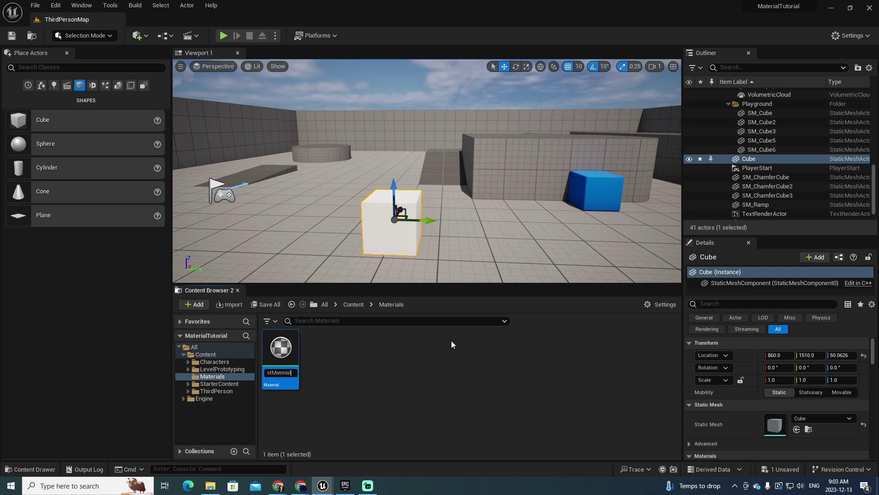
pyautogui.press('Return')
pyautogui.moveTo(285, 343)
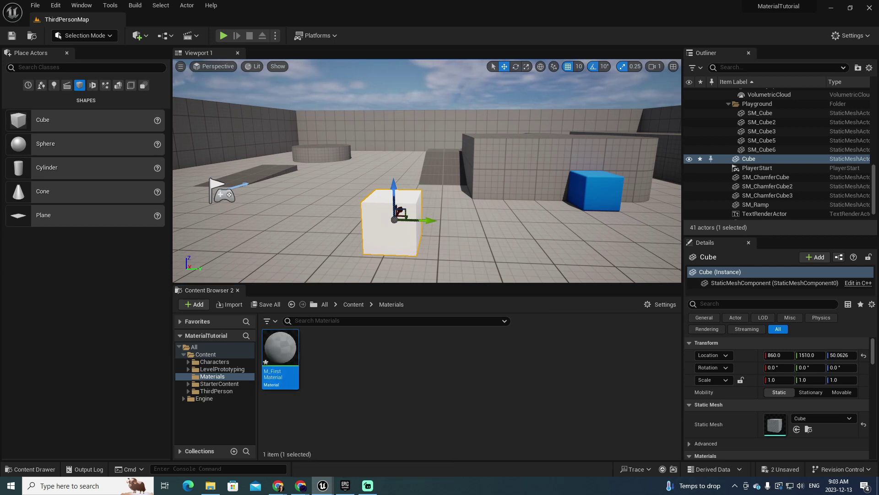
pyautogui.doubleClick(285, 343)
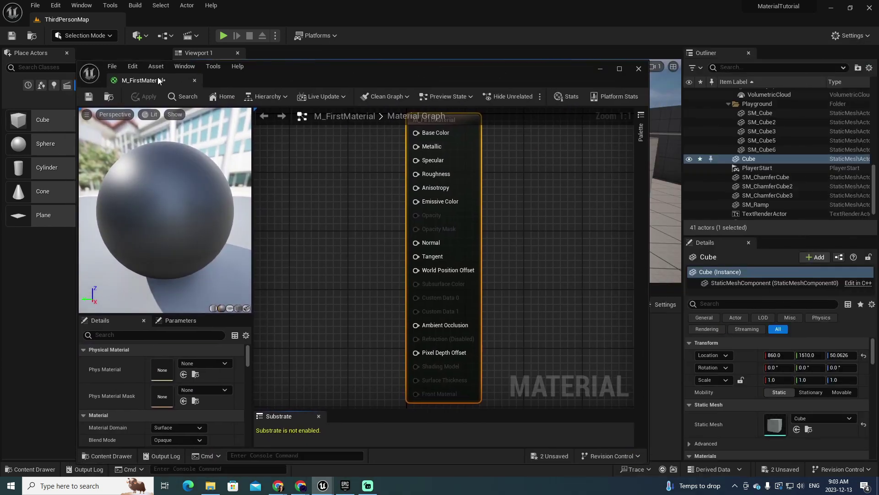
# Dock the M_FirstMaterial editor as a tab beside ThirdPersonMap and pan to the result node.
pyautogui.moveTo(181, 80); pyautogui.dragTo(181, 19)
pyautogui.moveTo(562, 215); pyautogui.dragTo(726, 250, button='right')
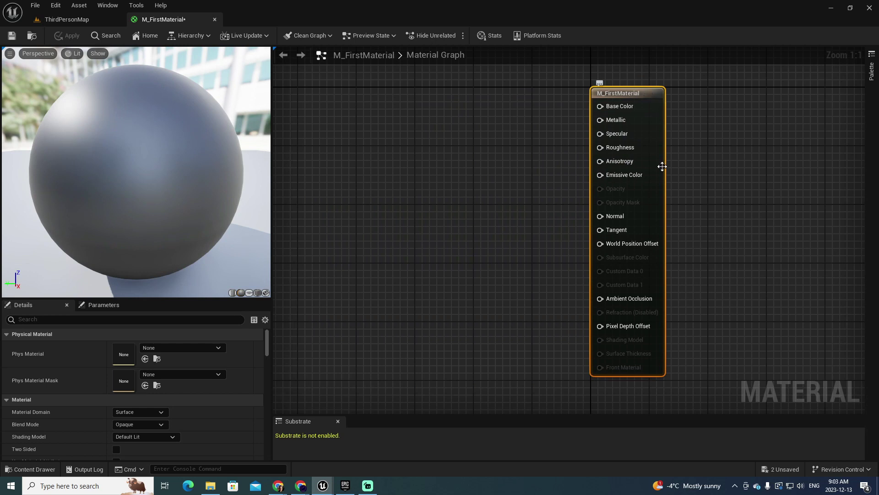
pyautogui.click(367, 486)
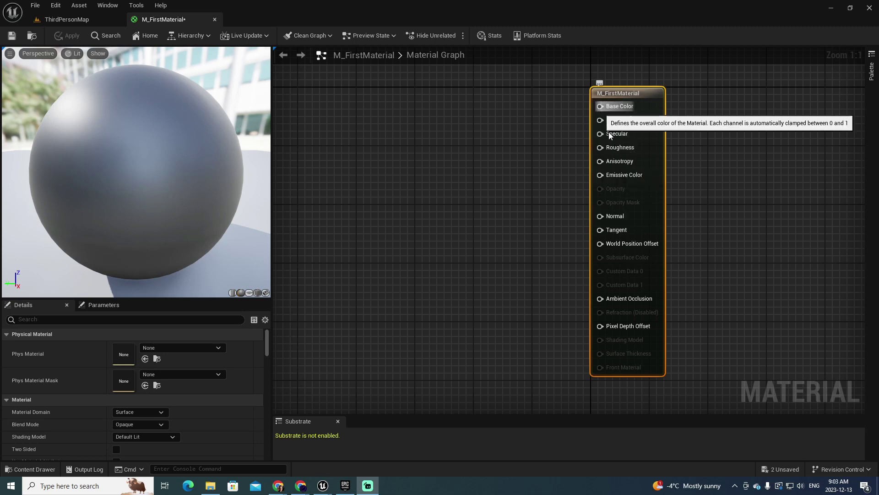
pyautogui.moveTo(556, 157); pyautogui.dragTo(572, 169, button='right')
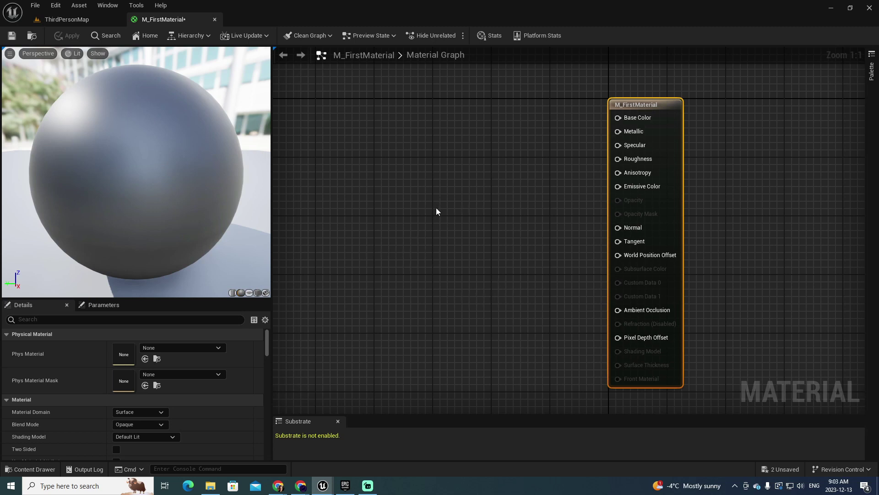
# Add a Constant3Vector and a Constant2Vector node to the graph and arrange them.
pyautogui.click(438, 191)
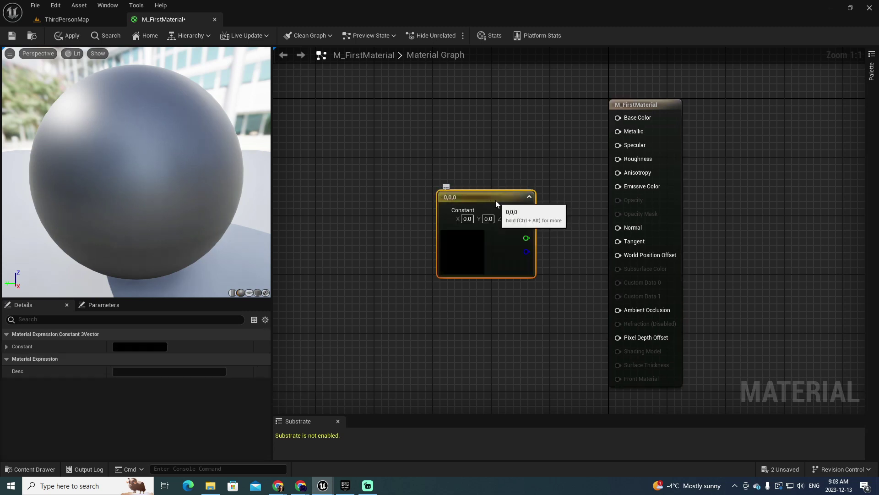
pyautogui.moveTo(496, 200); pyautogui.dragTo(459, 177)
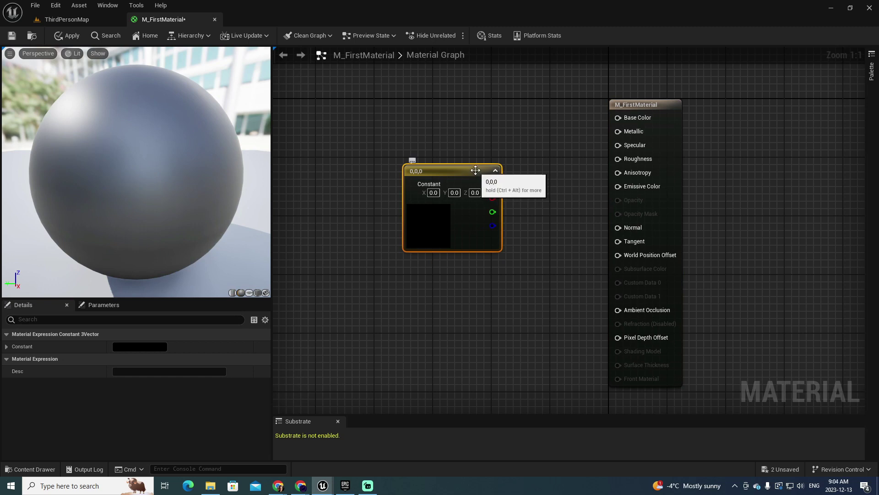
pyautogui.moveTo(475, 170); pyautogui.dragTo(477, 192)
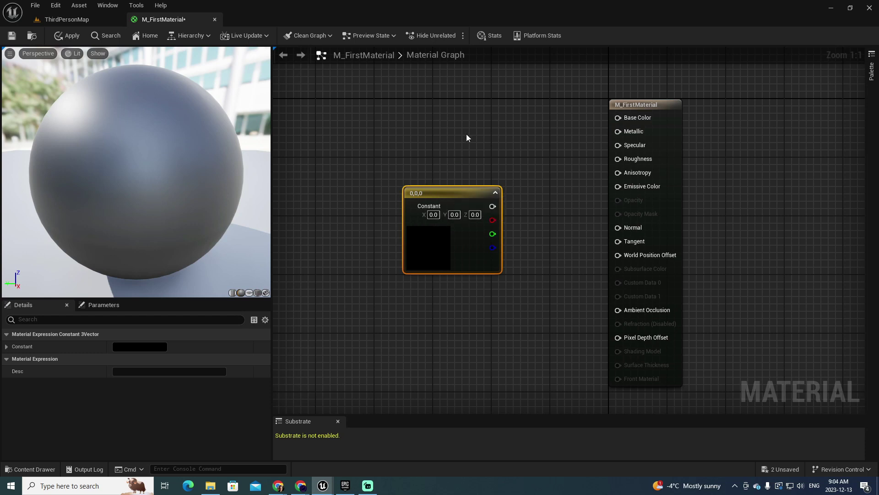
pyautogui.click(425, 130)
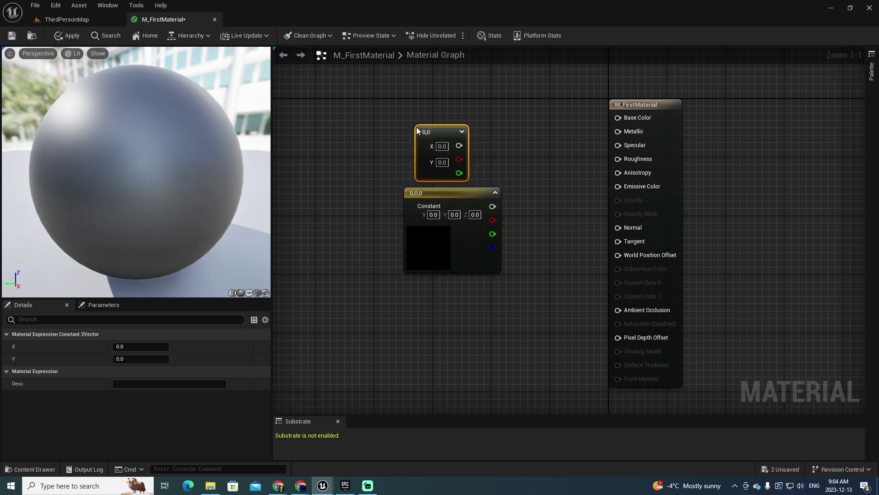
pyautogui.moveTo(482, 113); pyautogui.dragTo(497, 216, button='right')
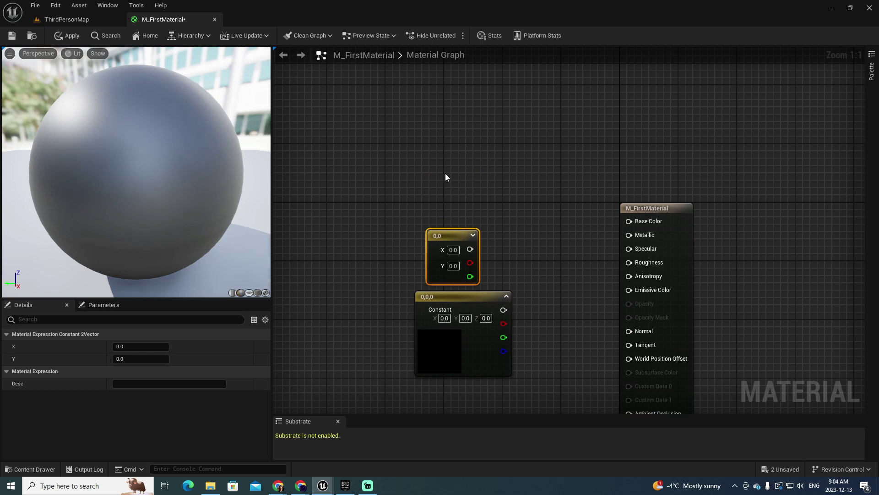
# Add a scalar Constant above the 0,0 node and wire it into Base Color.
pyautogui.click(433, 163)
pyautogui.moveTo(476, 176); pyautogui.dragTo(488, 202)
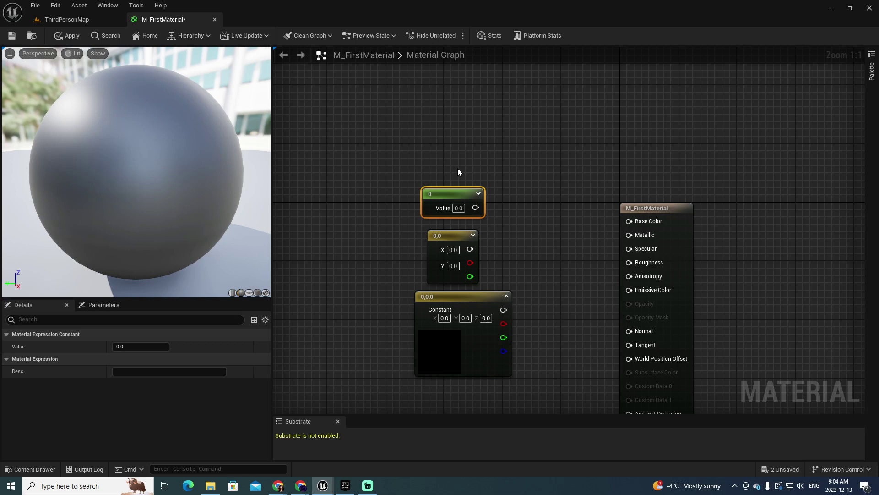
pyautogui.moveTo(476, 207); pyautogui.dragTo(628, 222)
pyautogui.click(458, 208)
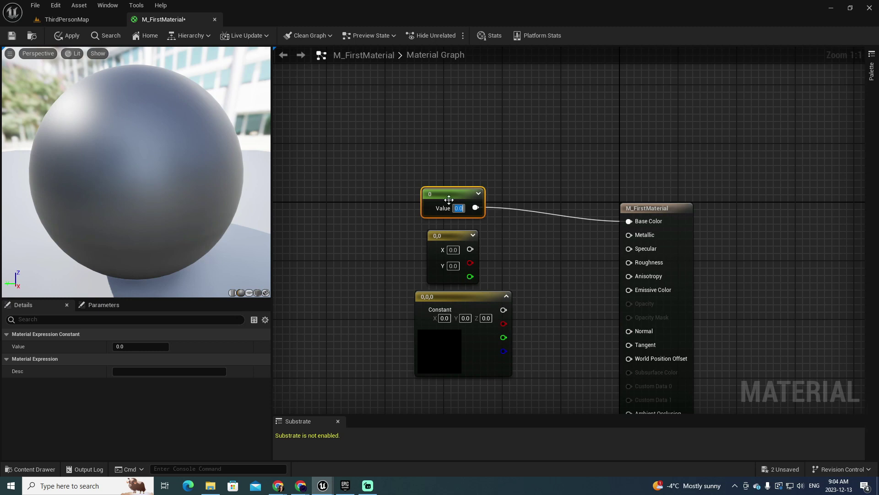
pyautogui.write('1')
pyautogui.press('Return')
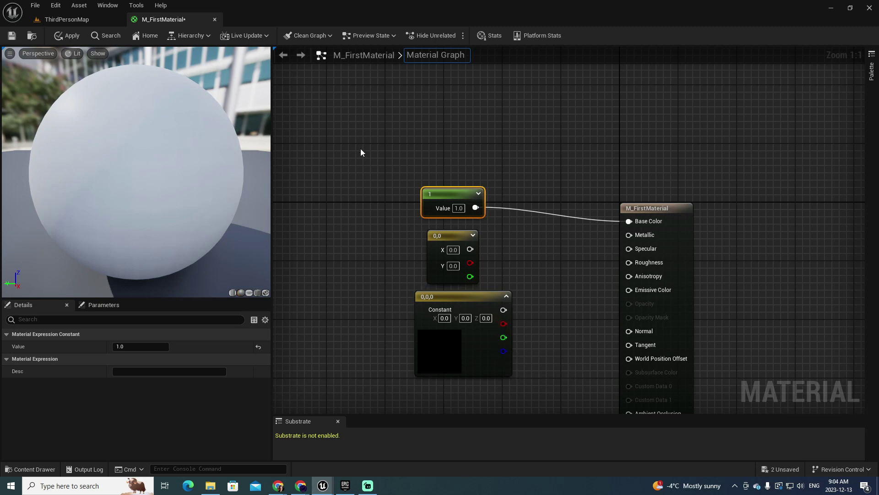
pyautogui.click(457, 208)
pyautogui.write('0')
pyautogui.press('Return')
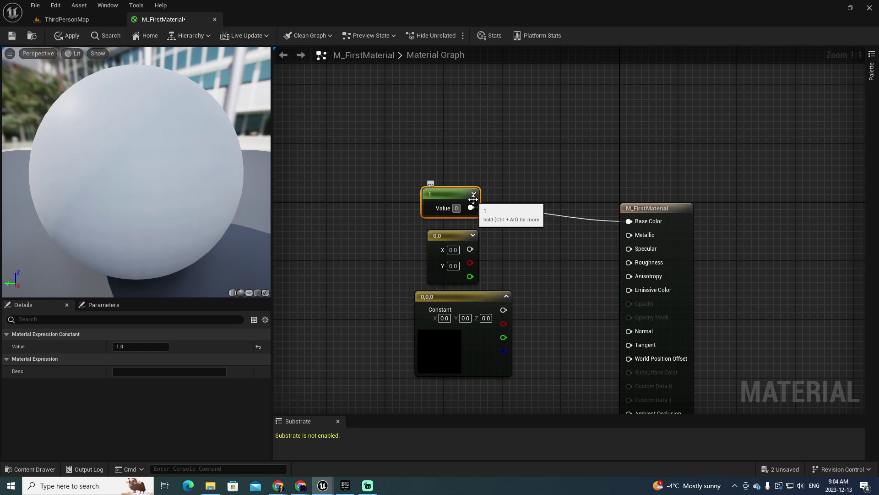
pyautogui.click(540, 254)
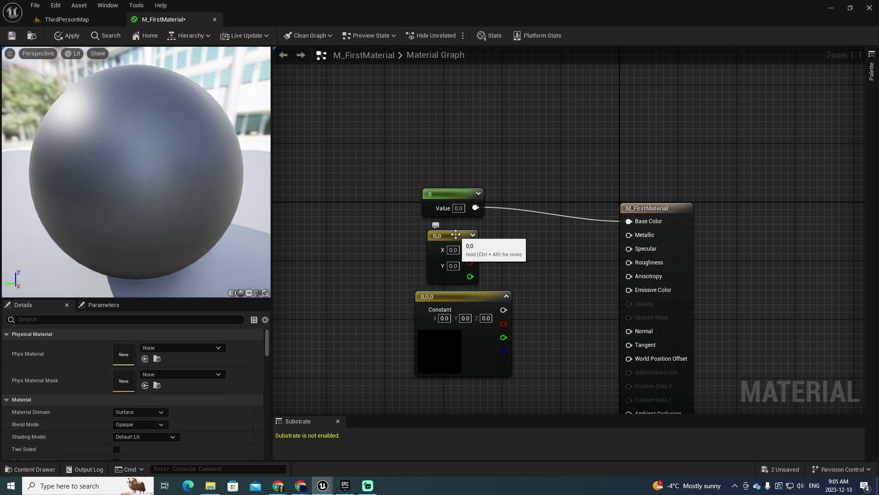
# Wire the Constant2Vector X output to Base Color and try red, green, then yellow values.
pyautogui.moveTo(469, 250); pyautogui.dragTo(631, 223)
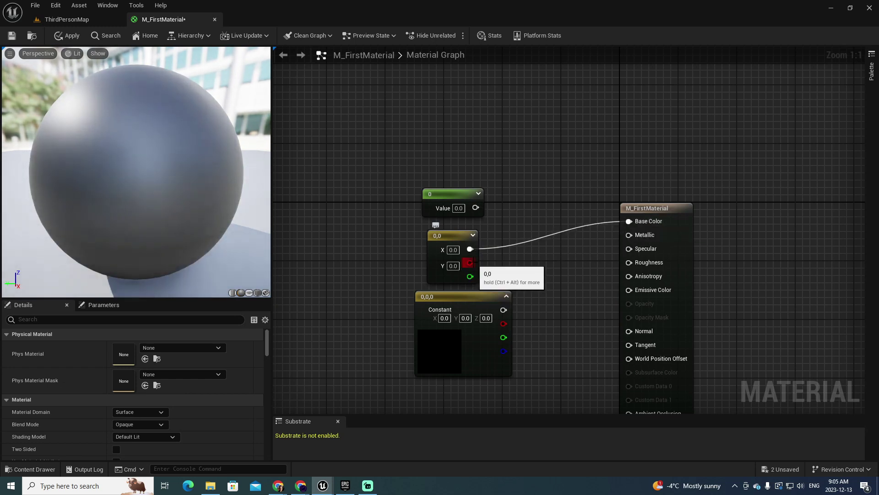
pyautogui.click(452, 249)
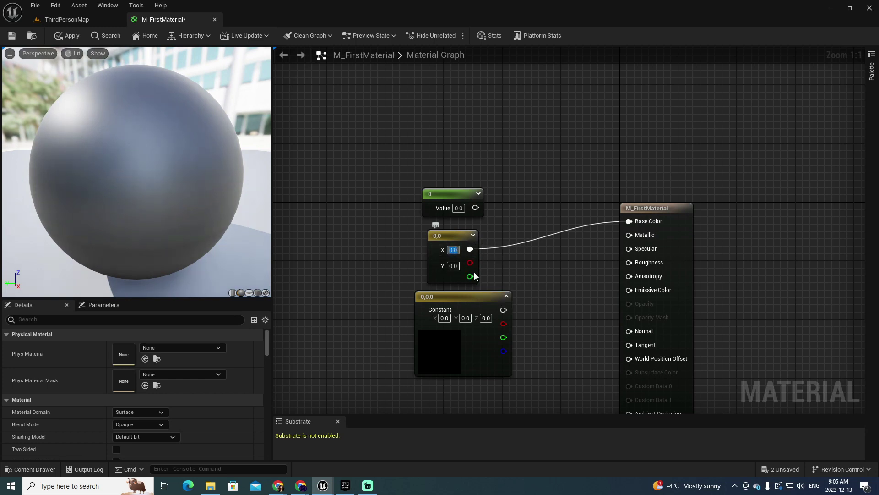
pyautogui.write('1')
pyautogui.press('Tab')
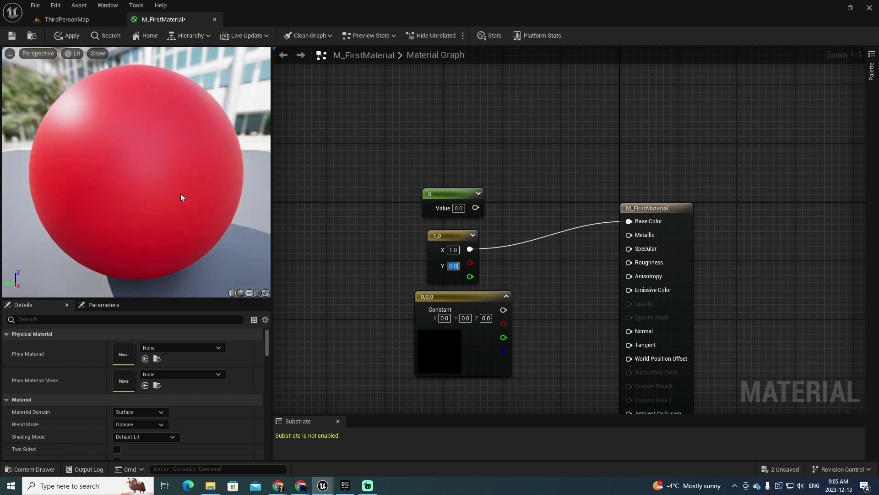
pyautogui.click(453, 250)
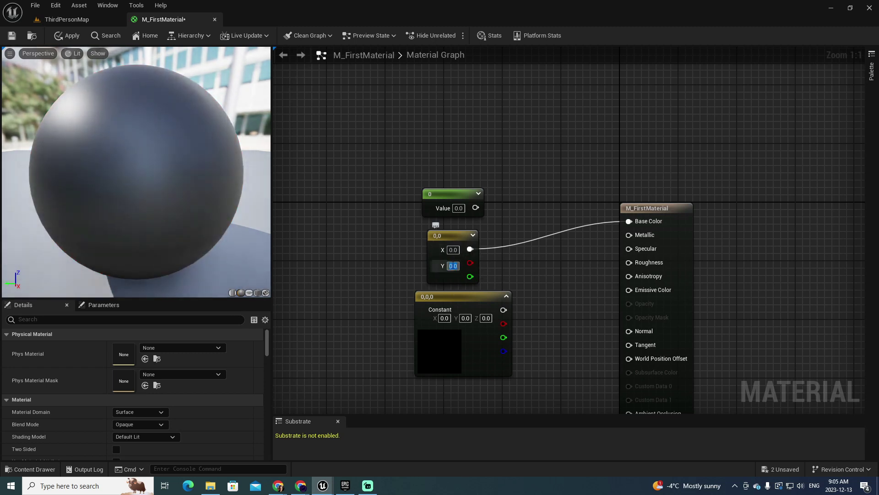
pyautogui.write('1')
pyautogui.press('Return')
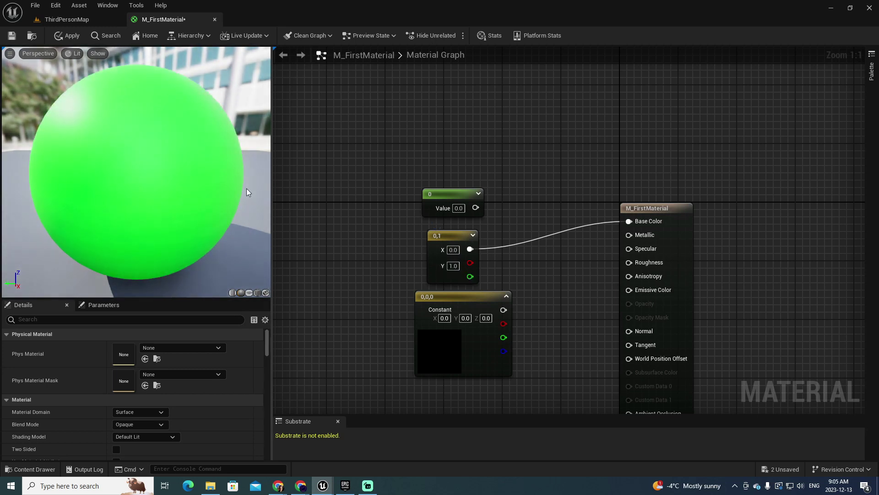
pyautogui.click(453, 249)
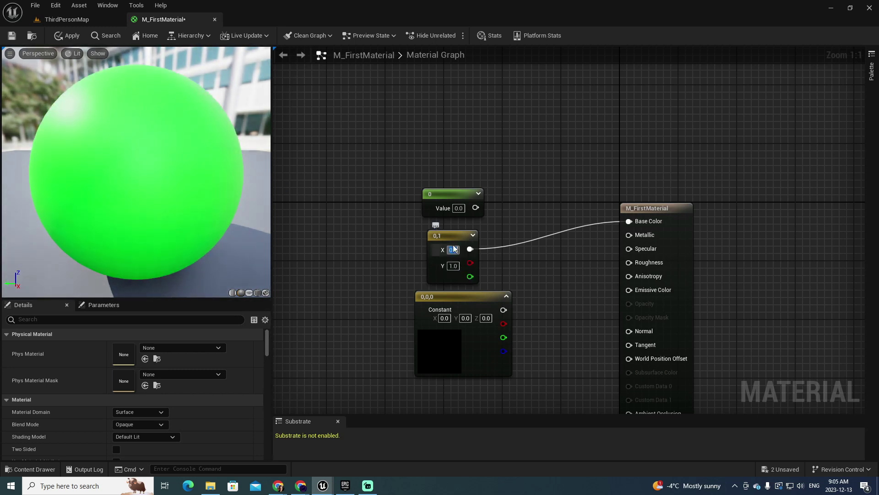
pyautogui.write('1')
pyautogui.press('Tab')
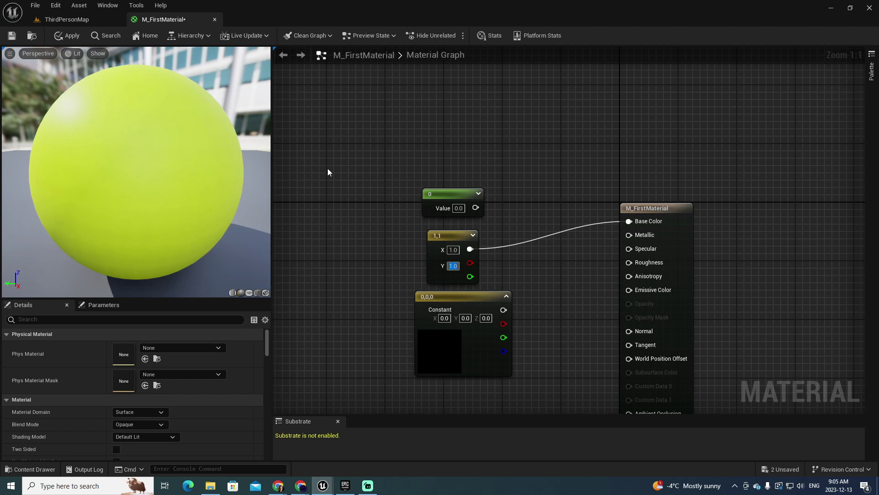
# Reset the two-vector to 0,0 and wire the three-vector constant into Base Color.
pyautogui.click(453, 250)
pyautogui.write('0')
pyautogui.press('Tab')
pyautogui.write('0')
pyautogui.press('Return')
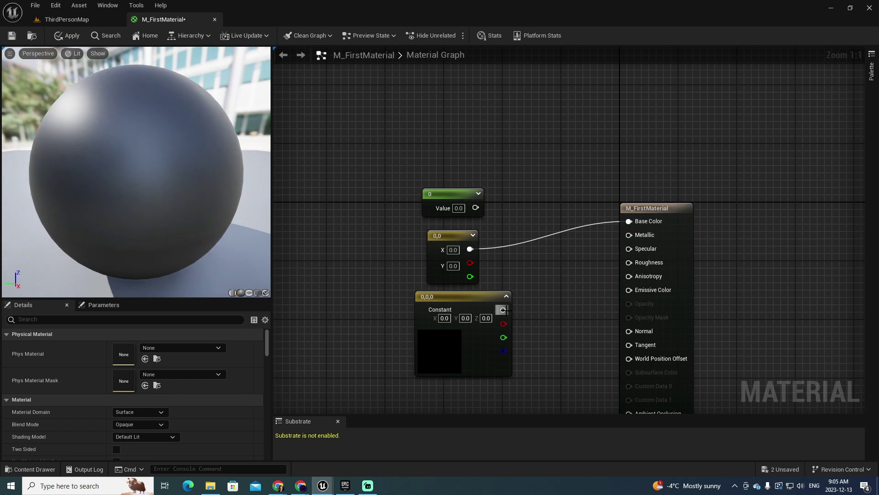
pyautogui.moveTo(503, 309); pyautogui.dragTo(630, 221)
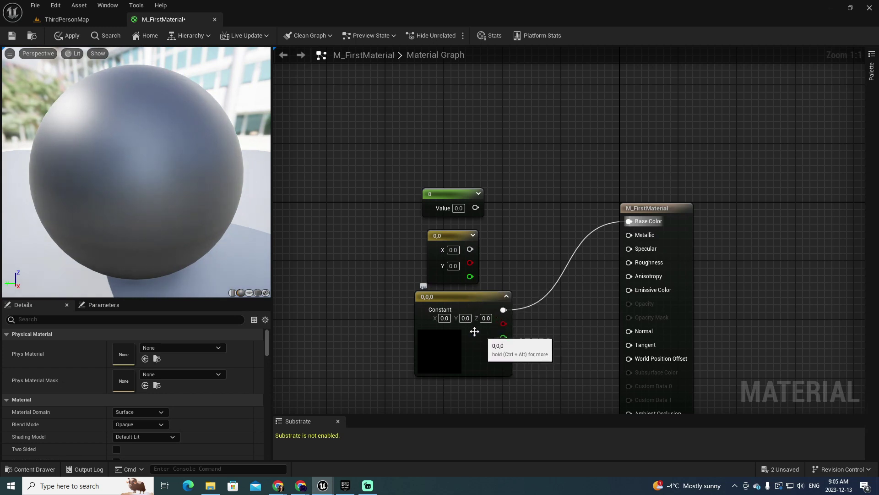
# Set the three-vector constant's X, Y and Z to 1, turning the preview sphere white.
pyautogui.click(486, 318)
pyautogui.write('1')
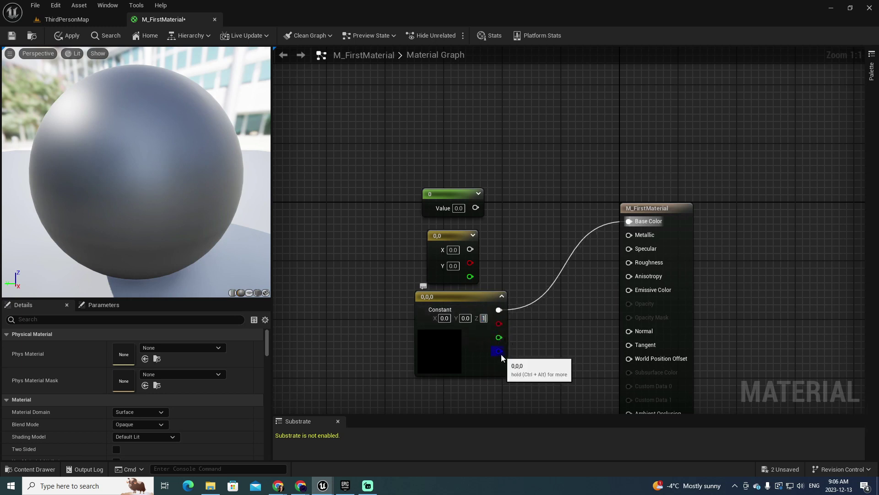
pyautogui.press('Return')
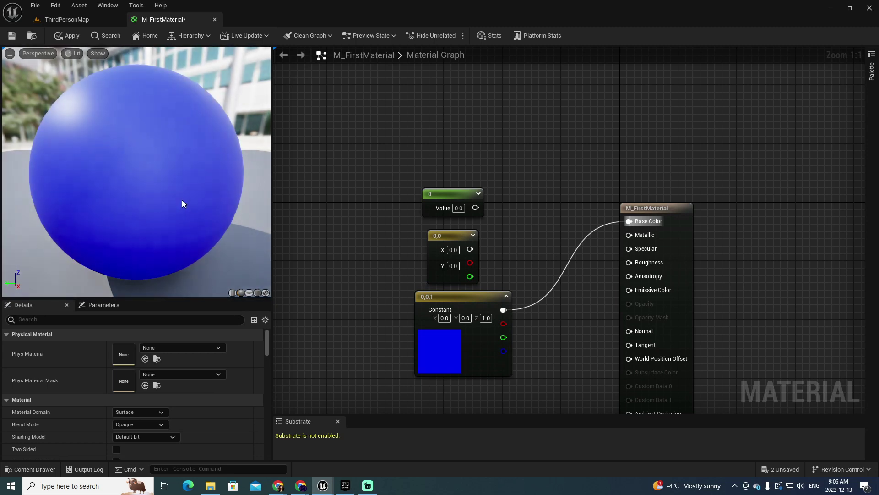
pyautogui.hotkey('shift', 'Tab')
pyautogui.write('1')
pyautogui.hotkey('shift', 'Tab')
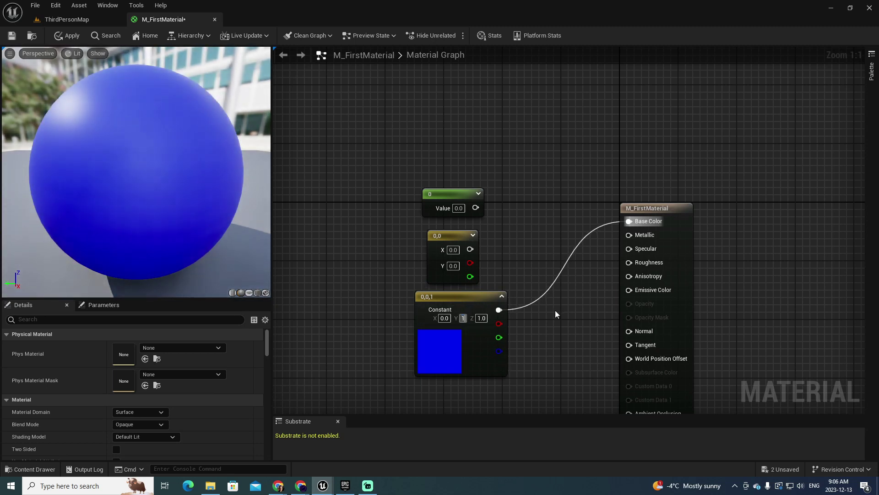
pyautogui.write('1')
pyautogui.press('Tab')
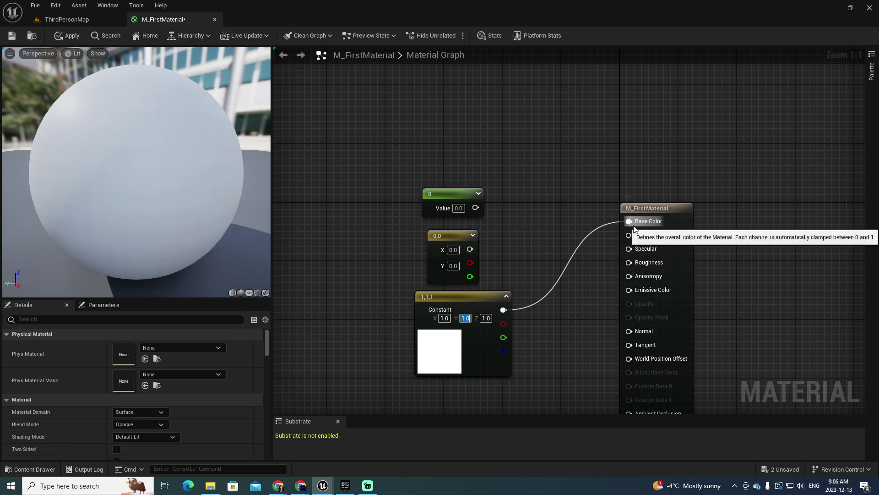
pyautogui.click(461, 237)
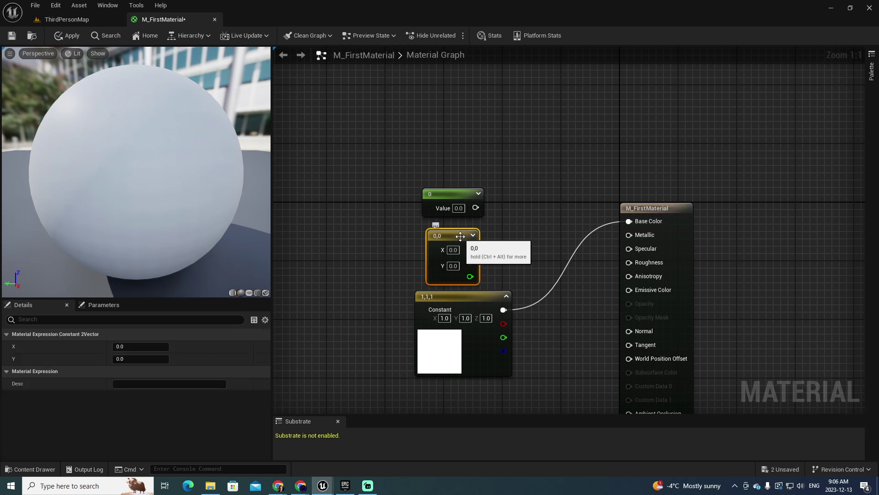
# Delete the unused two-vector and scalar constant nodes and move the colour constant up.
pyautogui.press('Delete')
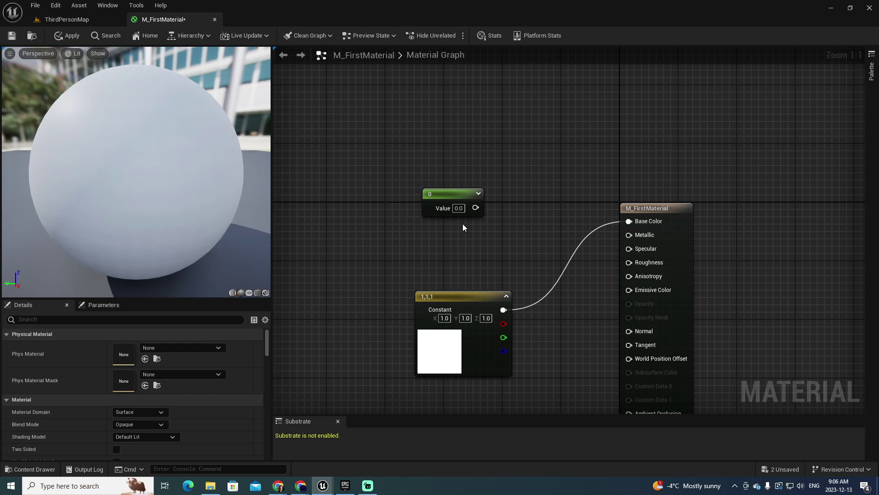
pyautogui.click(461, 196)
pyautogui.press('Delete')
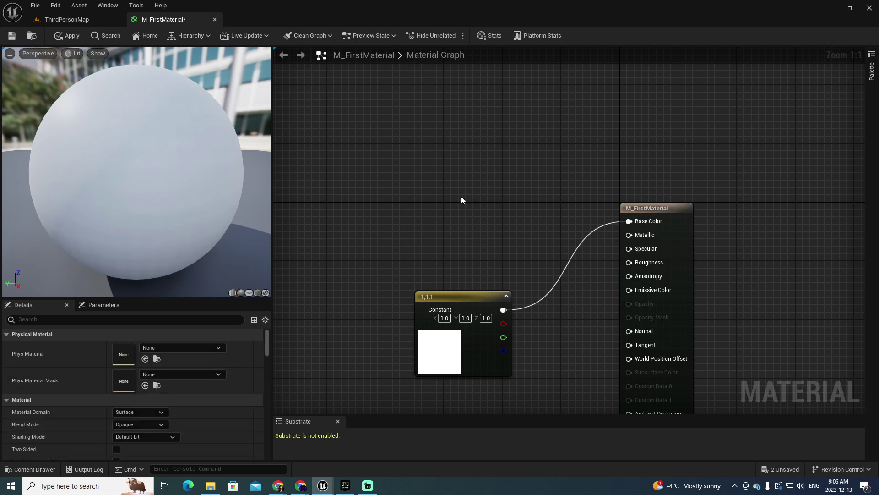
pyautogui.moveTo(481, 297); pyautogui.dragTo(515, 159)
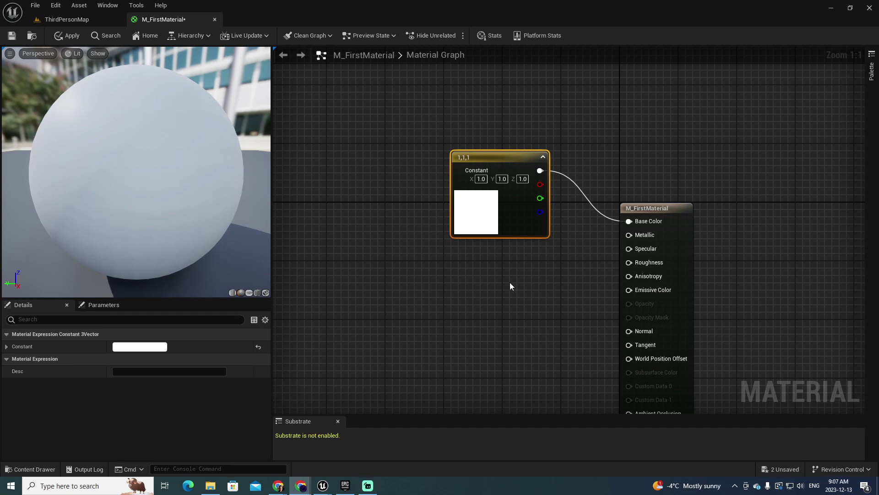
# Set the colour constant to sRGB hex DAA520 in the colour picker.
pyautogui.doubleClick(479, 219)
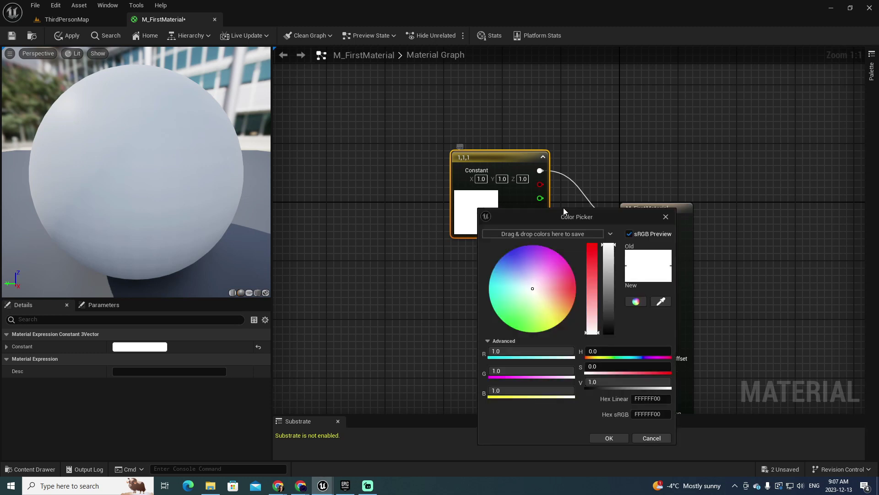
pyautogui.moveTo(607, 215); pyautogui.dragTo(368, 204)
pyautogui.moveTo(275, 281)
pyautogui.mouseDown()
pyautogui.moveTo(300, 280)
pyautogui.moveTo(300, 303)
pyautogui.moveTo(304, 257)
pyautogui.moveTo(323, 258)
pyautogui.moveTo(323, 269)
pyautogui.moveTo(317, 262)
pyautogui.mouseUp()
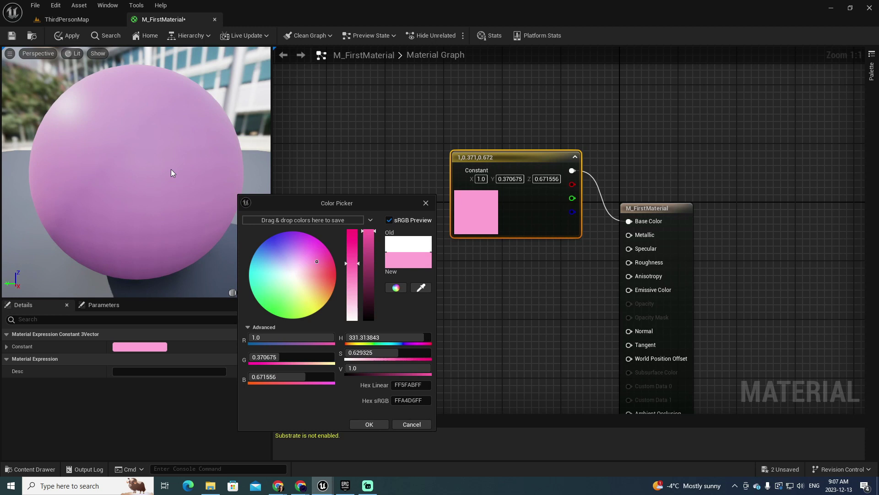
pyautogui.click(427, 400)
pyautogui.write('daa520')
pyautogui.press('Return')
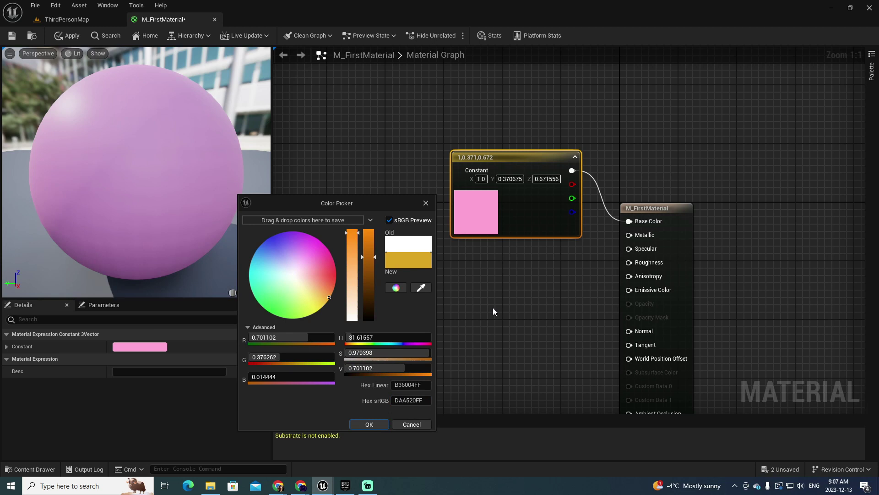
pyautogui.click(369, 424)
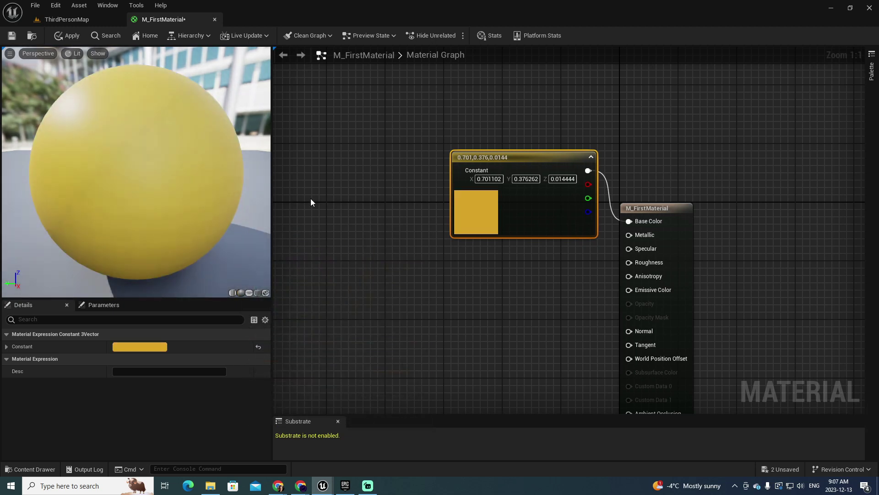
# Apply and save M_FirstMaterial, then return to the ThirdPersonMap level.
pyautogui.click(74, 37)
pyautogui.click(11, 36)
pyautogui.click(69, 19)
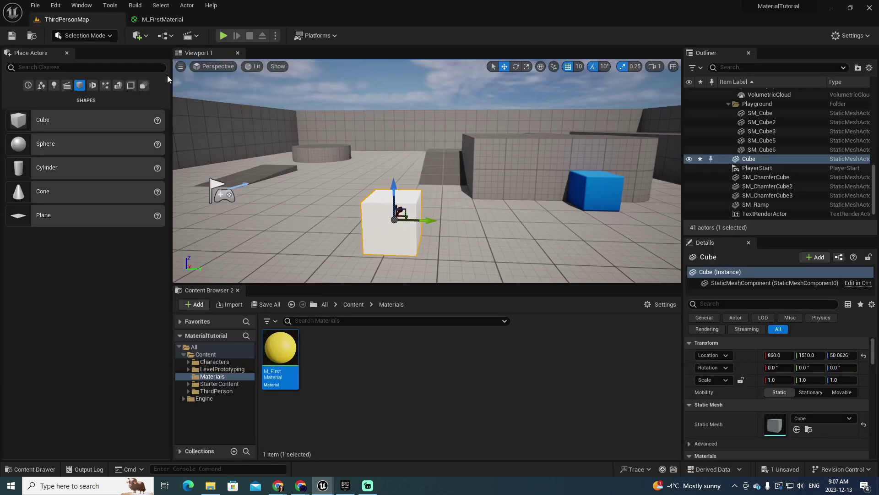
# Scale the cube up uniformly in the level viewport.
pyautogui.click(410, 230)
pyautogui.press('r')
pyautogui.moveTo(400, 212); pyautogui.dragTo(418, 148)
pyautogui.press('w')
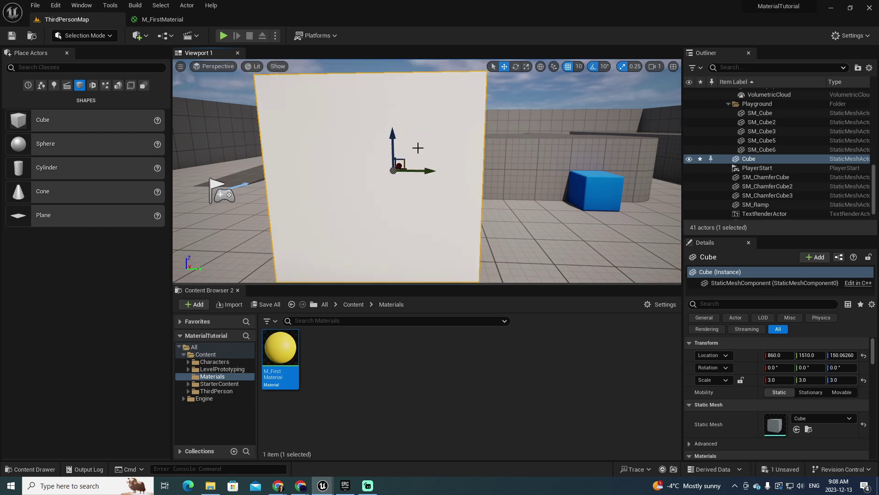
pyautogui.moveTo(417, 147); pyautogui.dragTo(364, 250, button='right')
# Assign M_FirstMaterial to the Cube's Element 0 material slot, turning it yellow.
pyautogui.click(747, 159)
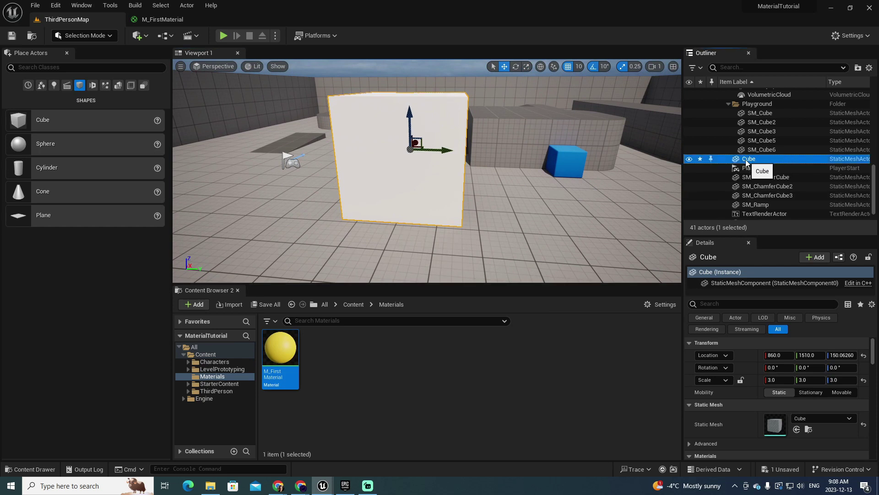
pyautogui.scroll(-2, 712, 435)
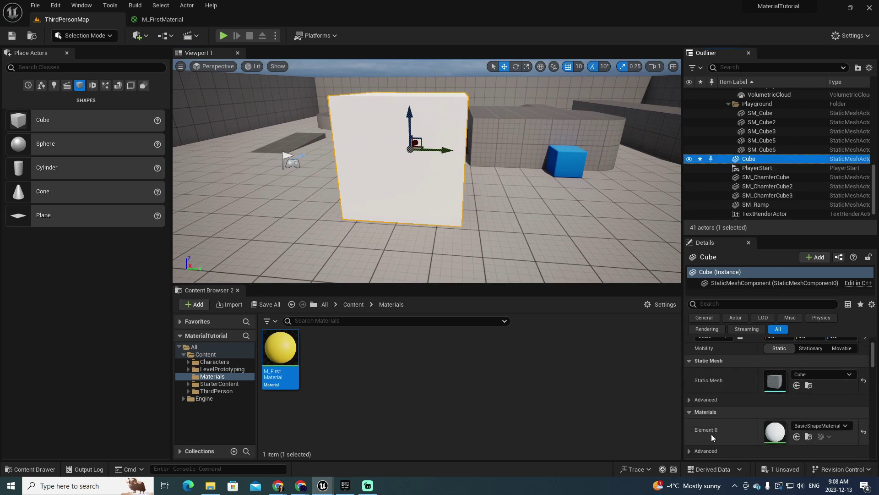
pyautogui.moveTo(282, 359); pyautogui.dragTo(774, 428)
pyautogui.moveTo(487, 202)
pyautogui.mouseDown(button='right')
pyautogui.moveTo(488, 190)
pyautogui.moveTo(444, 191)
pyautogui.moveTo(489, 206)
pyautogui.mouseUp(button='right')
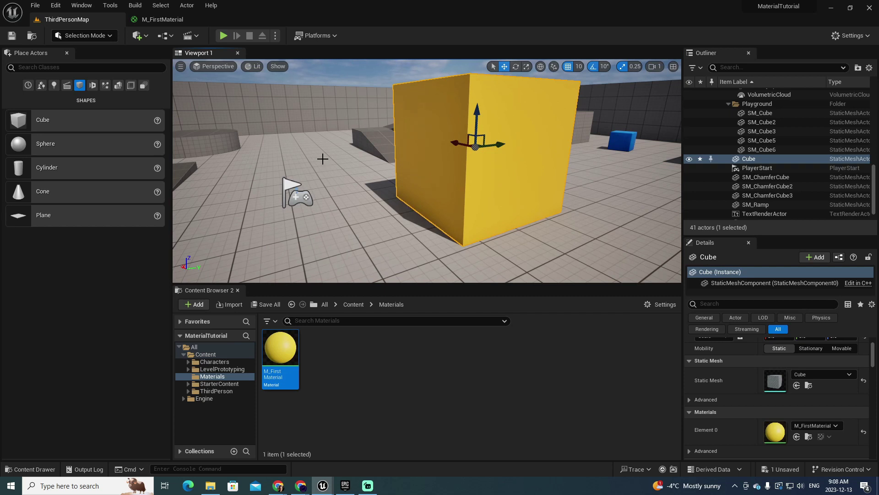
# In M_FirstMaterial's graph, add a scalar Constant and wire it into Roughness.
pyautogui.click(168, 22)
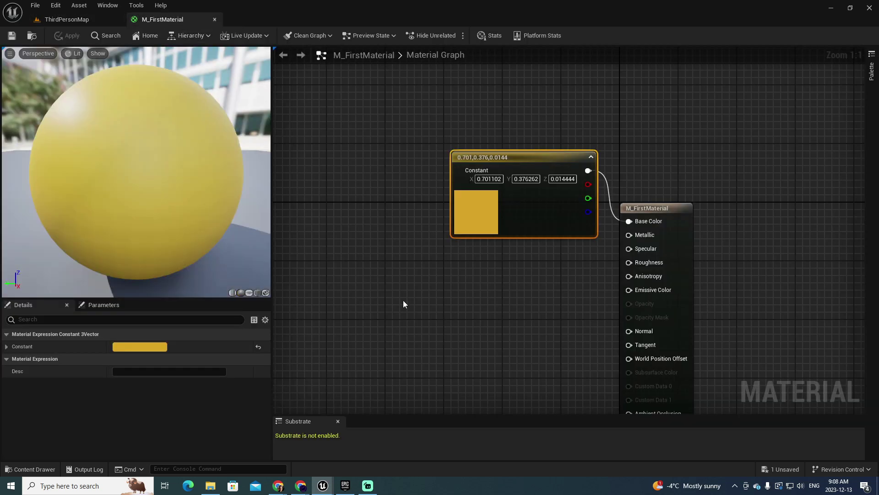
pyautogui.moveTo(525, 145); pyautogui.dragTo(518, 138)
pyautogui.moveTo(557, 322); pyautogui.dragTo(577, 265, button='right')
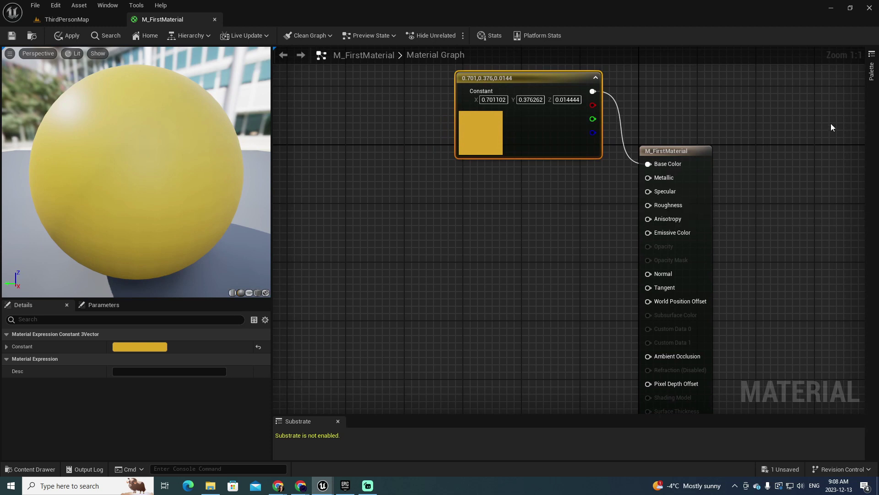
pyautogui.click(482, 235)
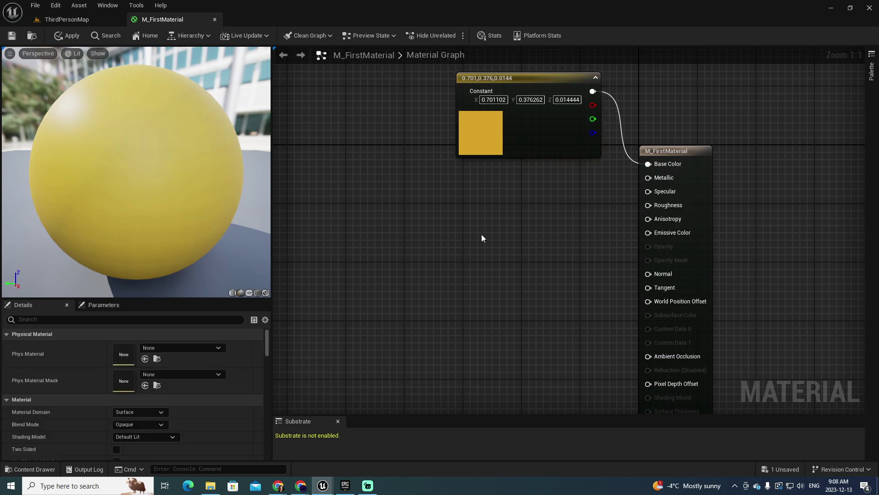
pyautogui.click(457, 221)
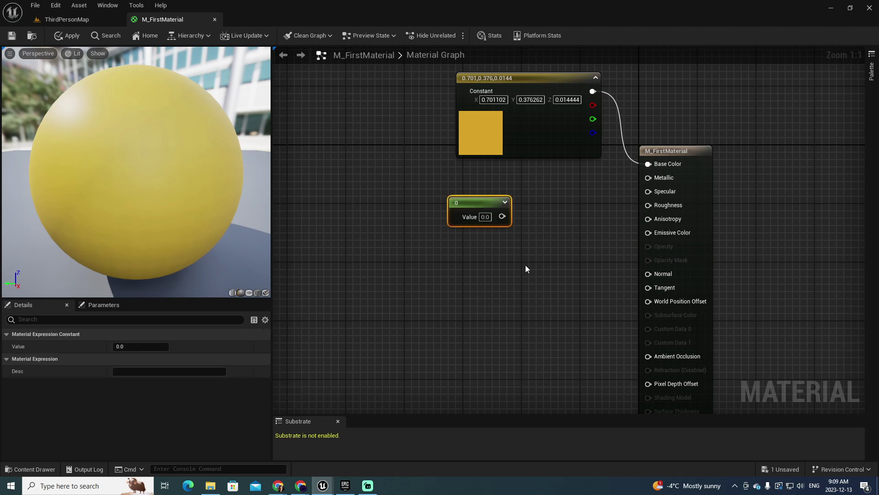
pyautogui.moveTo(502, 216); pyautogui.dragTo(648, 205)
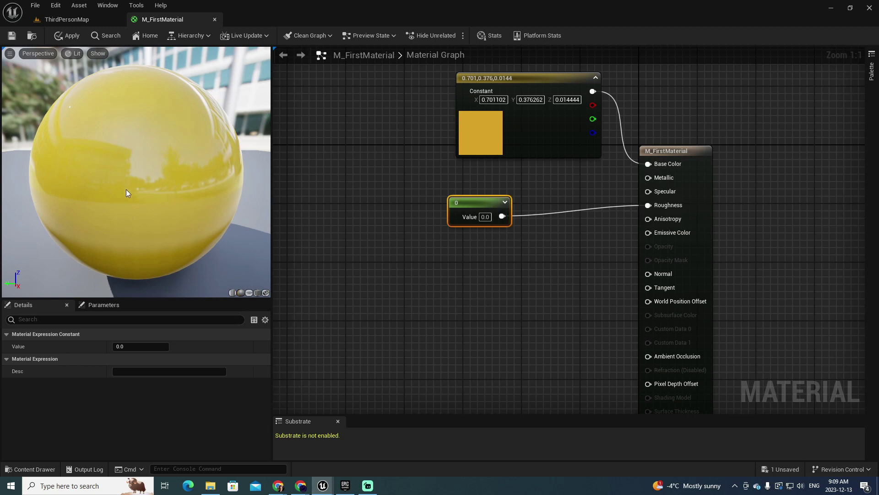
# Switch the preview to a cube mesh and set the roughness constant to 1.
pyautogui.moveTo(193, 147); pyautogui.dragTo(123, 148)
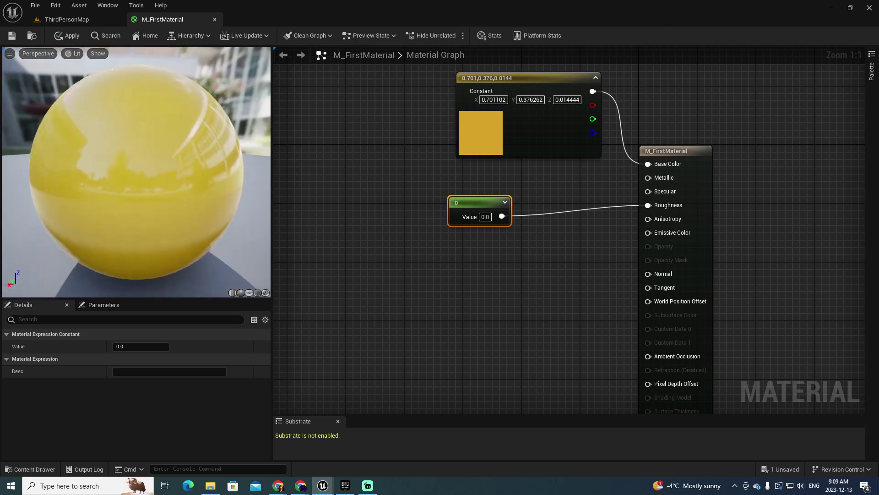
pyautogui.click(257, 293)
pyautogui.scroll(-3, 190, 208)
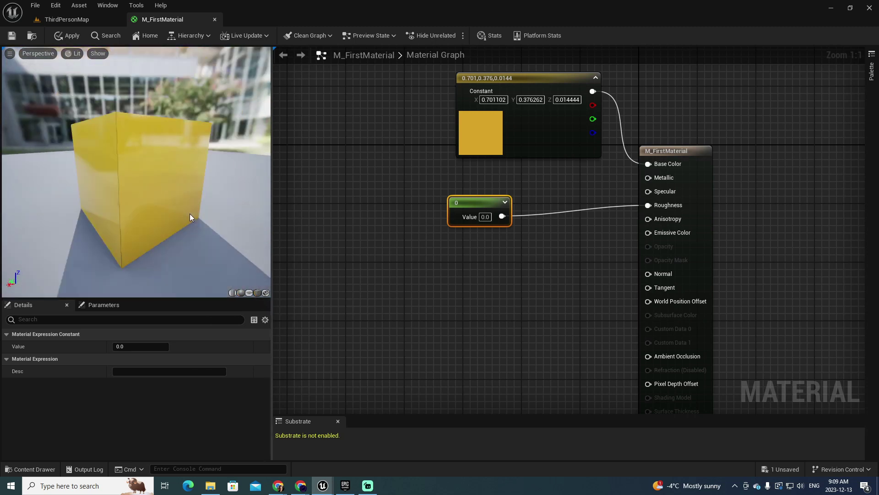
pyautogui.moveTo(192, 199); pyautogui.dragTo(151, 220)
pyautogui.click(485, 216)
pyautogui.write('1')
pyautogui.press('Return')
# Try a roughness of 0.5, then delete the roughness constant.
pyautogui.moveTo(137, 174); pyautogui.dragTo(177, 135)
pyautogui.click(485, 217)
pyautogui.write('0.5')
pyautogui.press('Return')
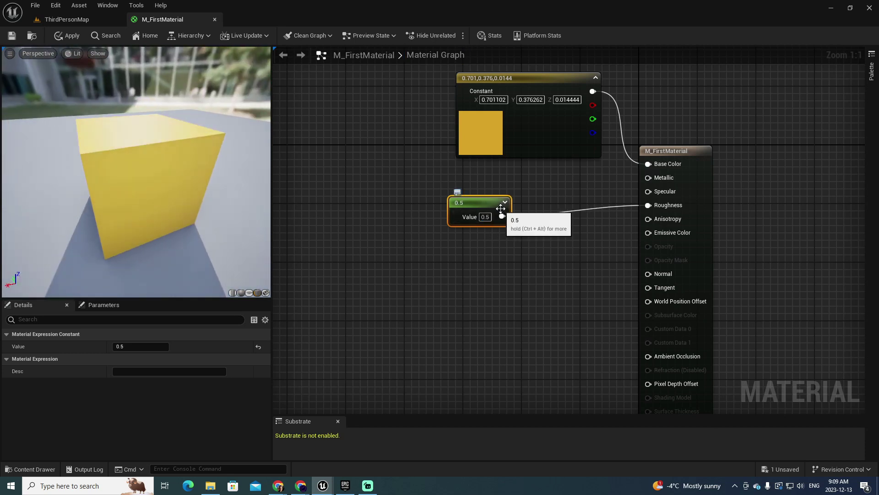
pyautogui.moveTo(177, 203); pyautogui.dragTo(250, 156)
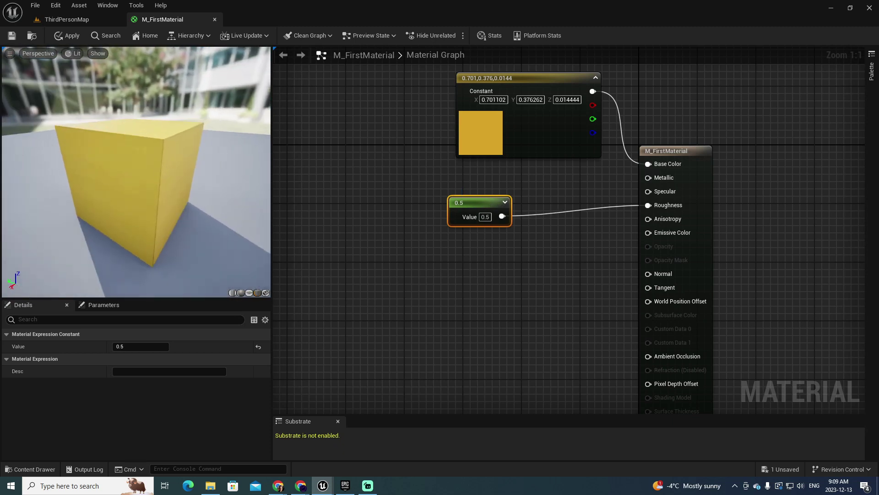
pyautogui.moveTo(477, 205); pyautogui.dragTo(498, 198)
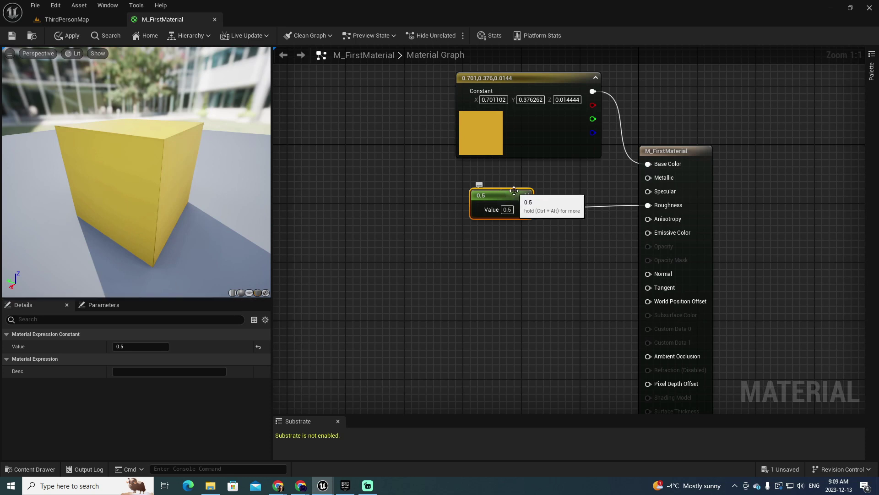
pyautogui.press('Delete')
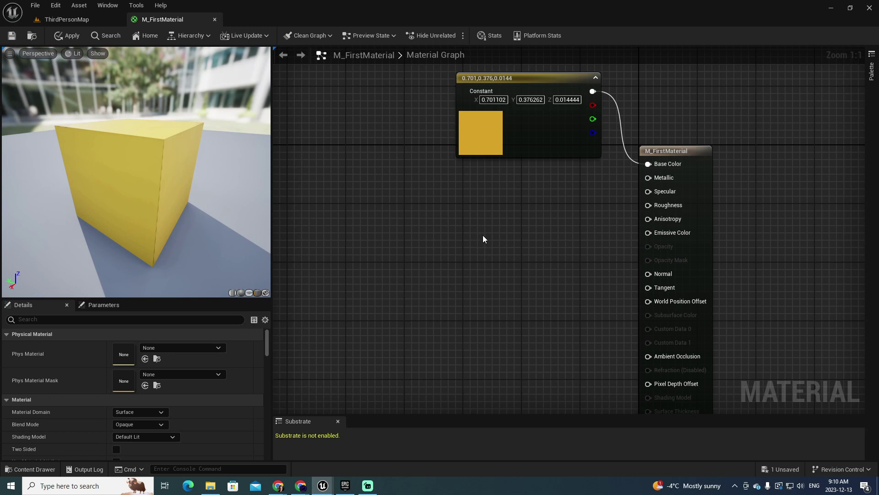
# Add a Lerp node and wire its output into the material's Roughness input.
pyautogui.moveTo(483, 236); pyautogui.dragTo(495, 235, button='right')
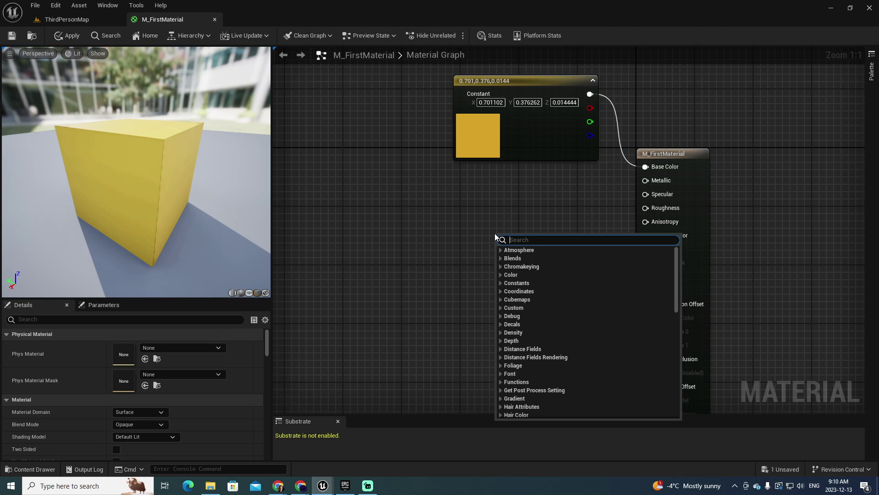
pyautogui.write('lerp')
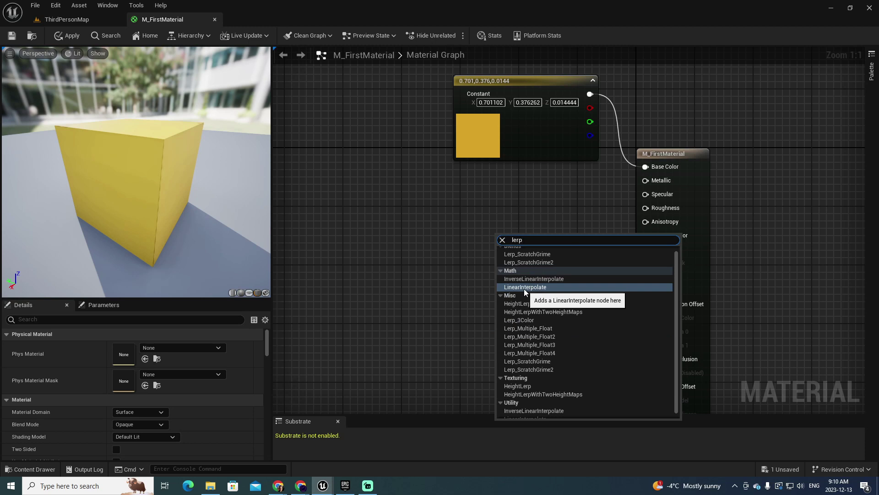
pyautogui.press('Escape')
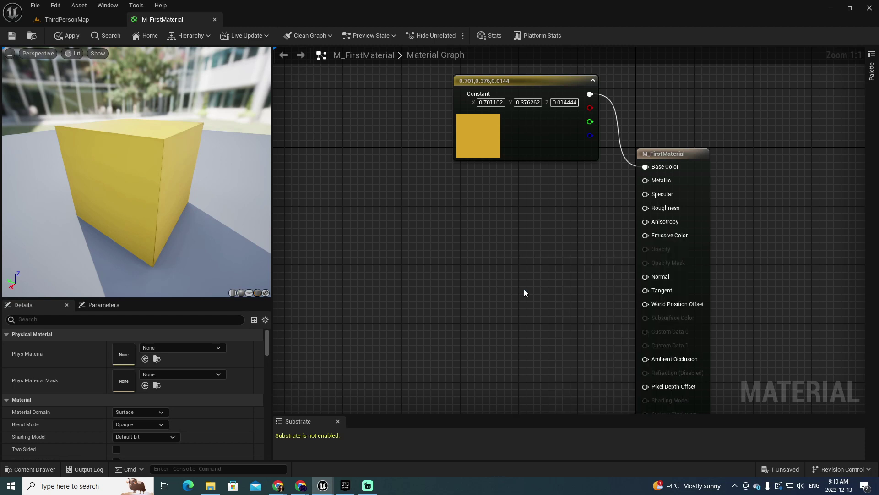
pyautogui.click(483, 224)
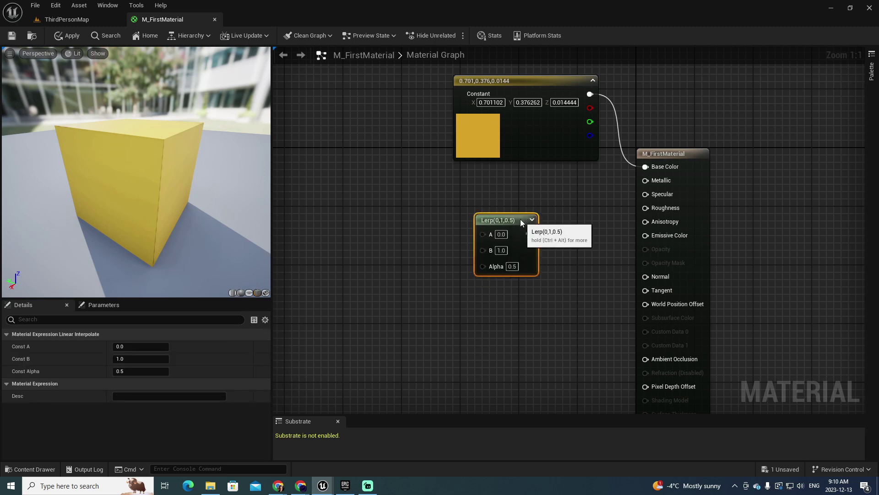
pyautogui.moveTo(584, 382); pyautogui.dragTo(601, 401, button='right')
pyautogui.moveTo(546, 253); pyautogui.dragTo(662, 228)
pyautogui.moveTo(597, 330); pyautogui.dragTo(599, 329, button='right')
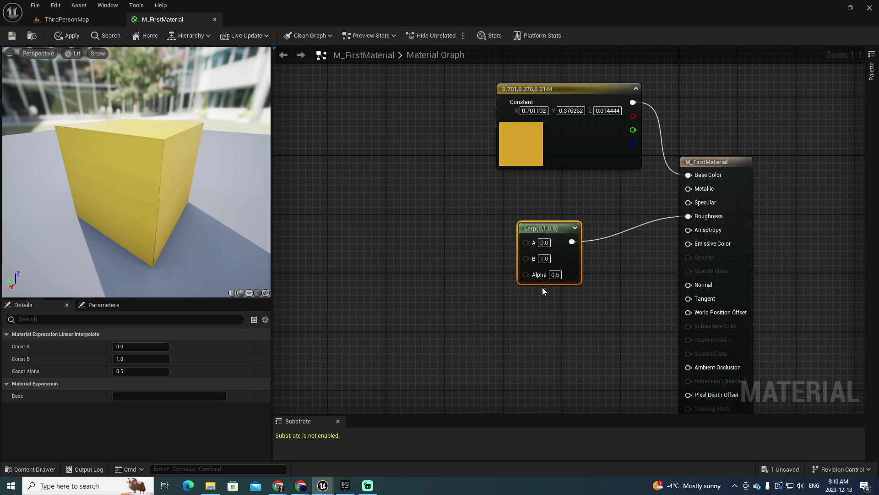
# Preview the cube with the Lerp Alpha set to 0, then to 1.
pyautogui.click(554, 274)
pyautogui.press('Return')
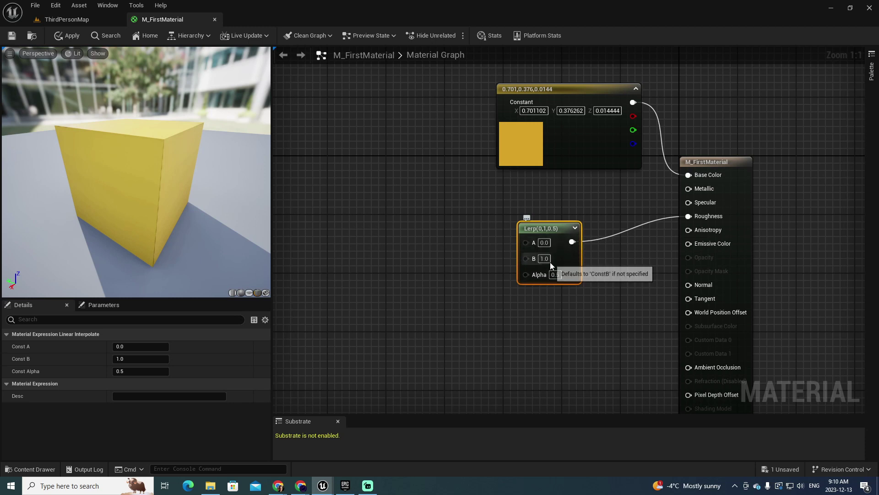
pyautogui.click(555, 274)
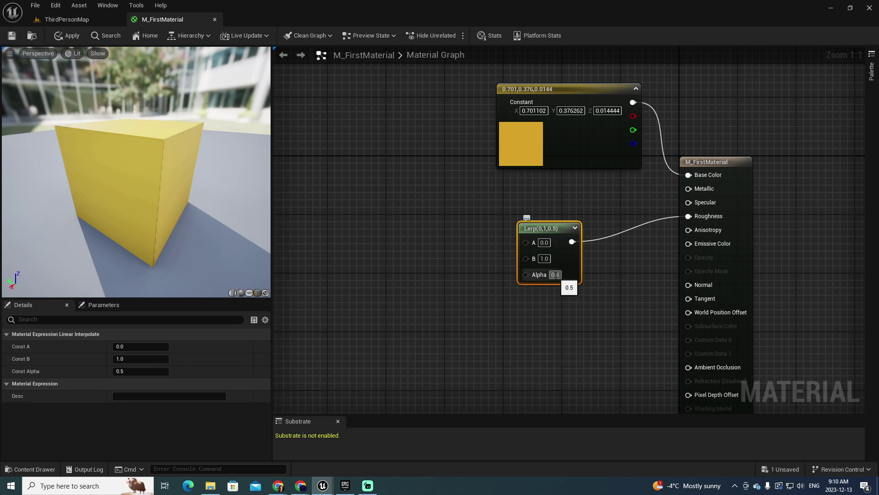
pyautogui.write('0')
pyautogui.press('Return')
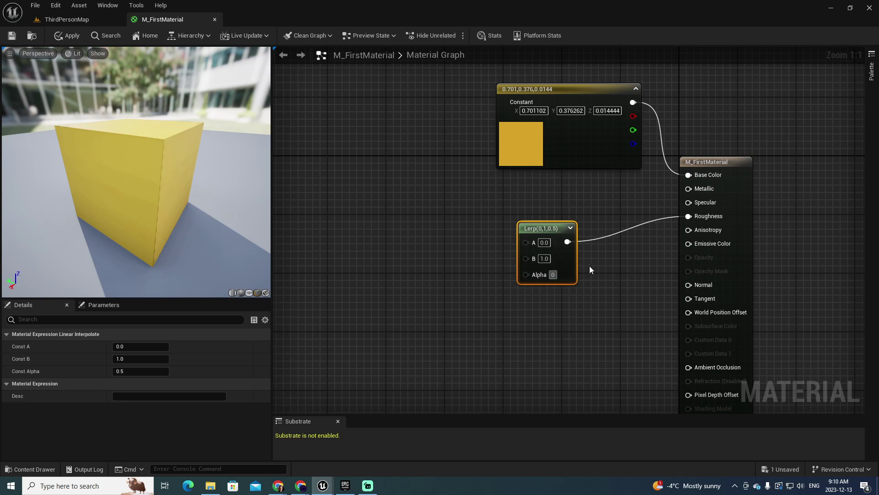
pyautogui.moveTo(91, 216); pyautogui.dragTo(132, 218)
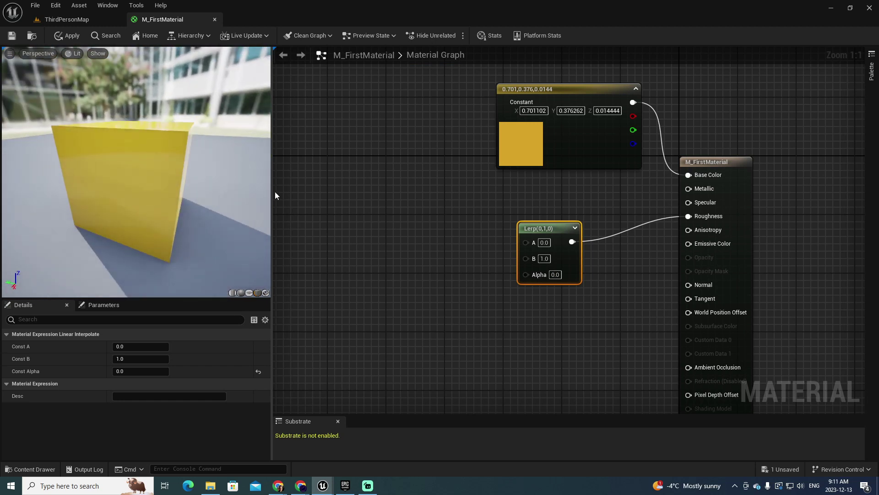
pyautogui.click(544, 243)
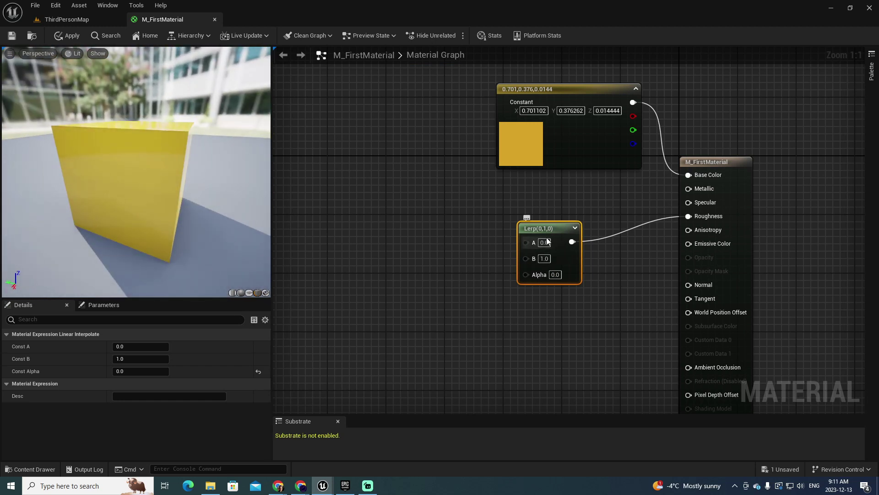
pyautogui.click(555, 275)
pyautogui.write('1')
pyautogui.press('Return')
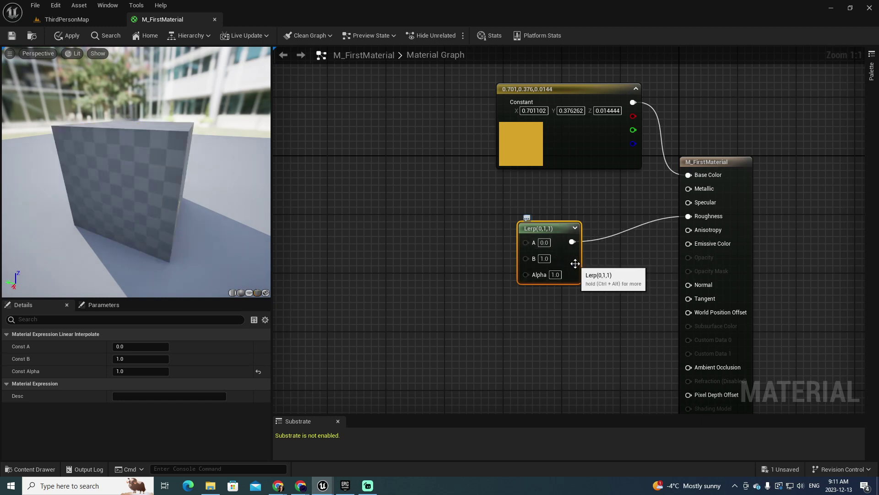
pyautogui.moveTo(172, 231); pyautogui.dragTo(247, 234)
# Set the Lerp Alpha back to 0.5 and place a constant node for input A.
pyautogui.click(555, 275)
pyautogui.write('0.5')
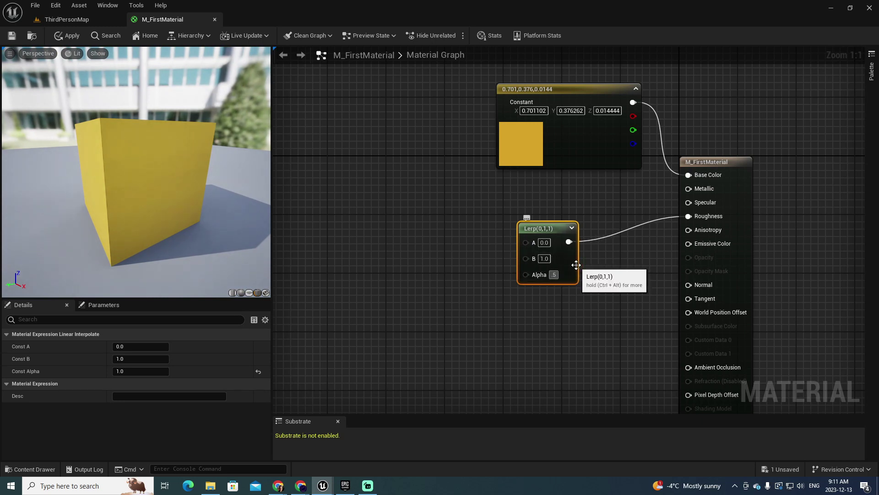
pyautogui.press('Return')
pyautogui.moveTo(467, 377); pyautogui.dragTo(475, 365, button='right')
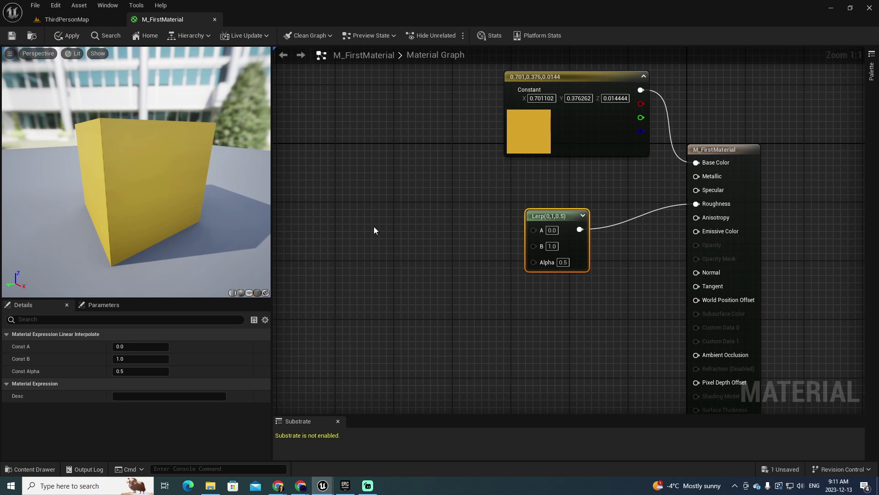
pyautogui.moveTo(417, 202); pyautogui.dragTo(416, 218, button='right')
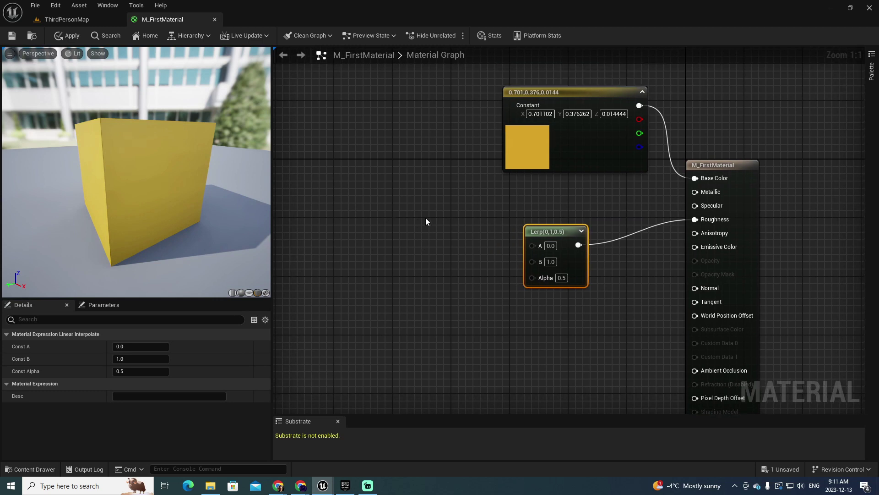
pyautogui.click(392, 195)
# Wire a 0 constant into Lerp A and a second constant, valued 1, into B.
pyautogui.moveTo(444, 215); pyautogui.dragTo(532, 246)
pyautogui.click(404, 267)
pyautogui.moveTo(418, 268); pyautogui.dragTo(530, 260)
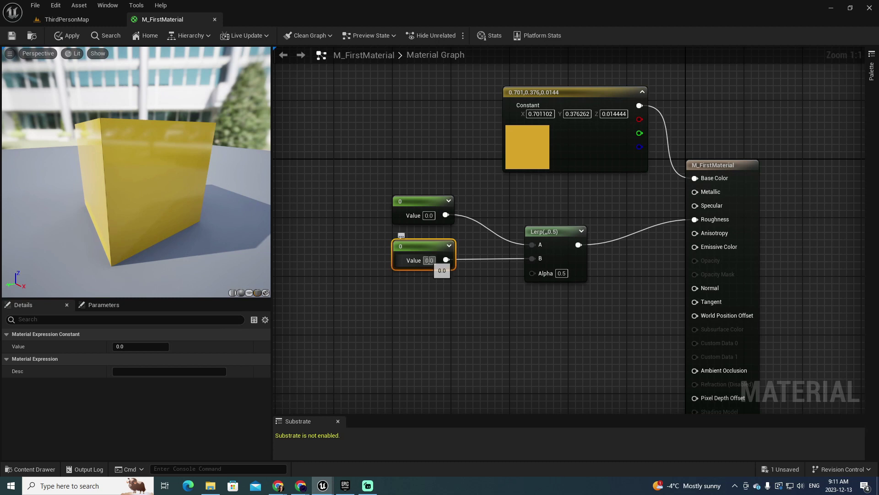
pyautogui.write('1')
pyautogui.press('Return')
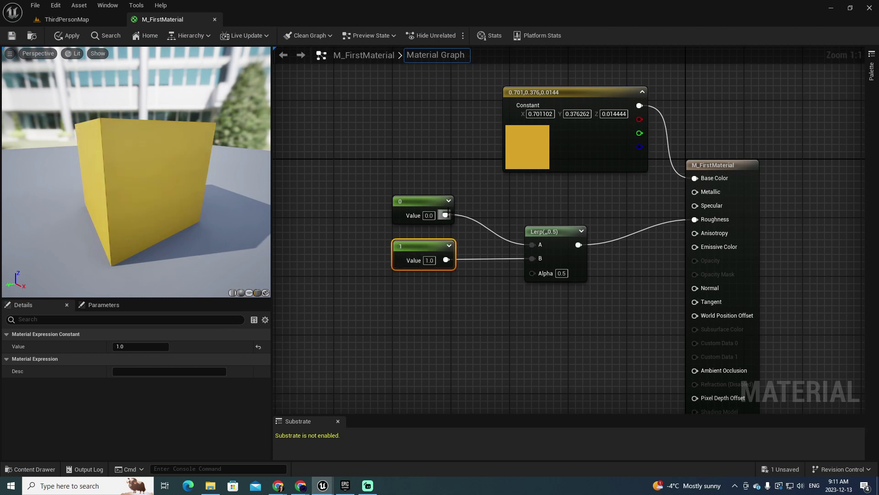
pyautogui.moveTo(555, 306); pyautogui.dragTo(553, 285, button='right')
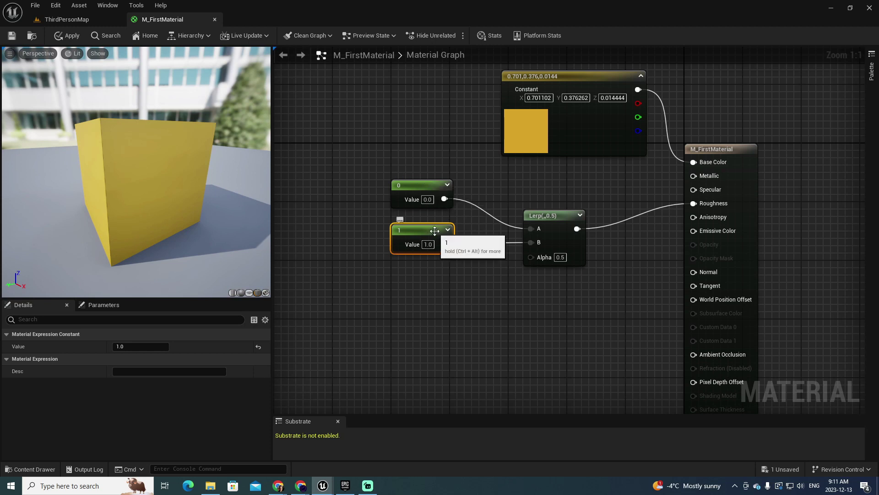
pyautogui.moveTo(434, 231); pyautogui.dragTo(433, 224)
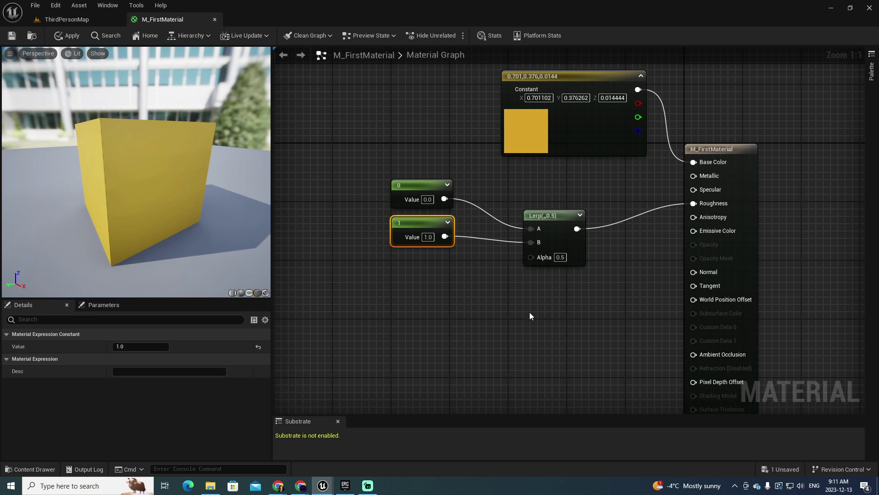
pyautogui.click(67, 20)
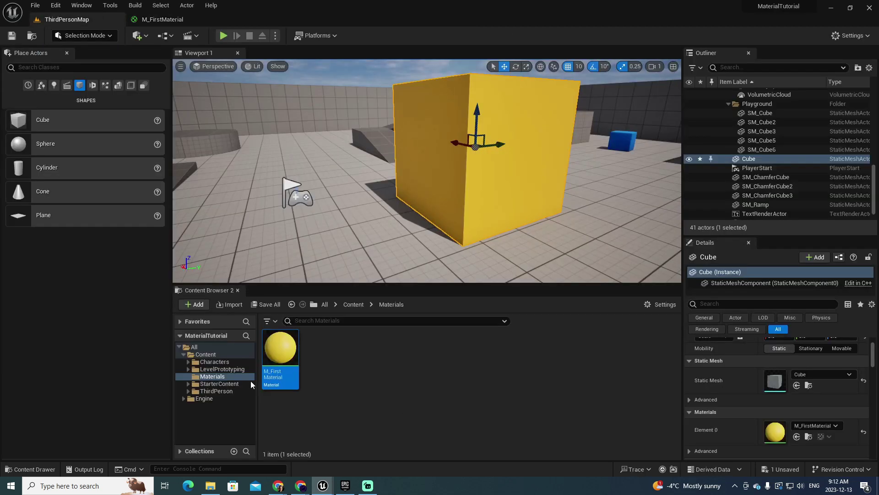
# Browse to StarterContent > Textures, search 'perlin', and open T_Perlin_Noise_M.
pyautogui.doubleClick(214, 384)
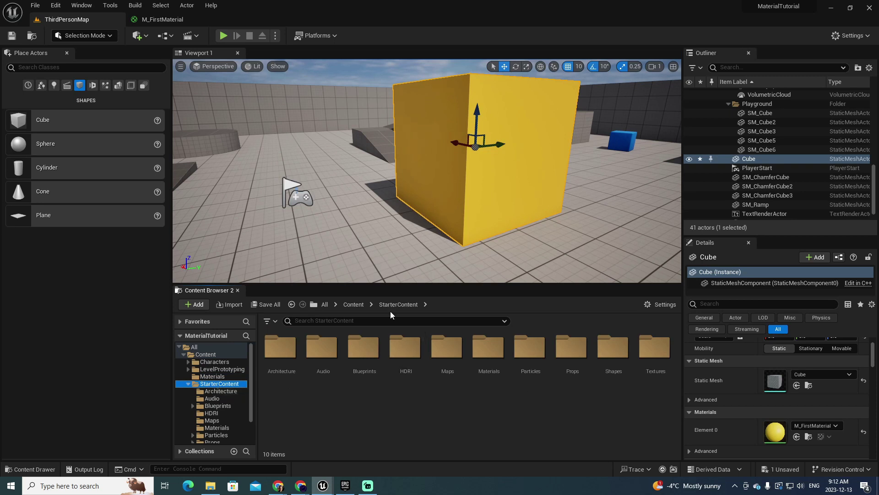
pyautogui.scroll(-2, 236, 431)
pyautogui.click(231, 427)
pyautogui.click(367, 320)
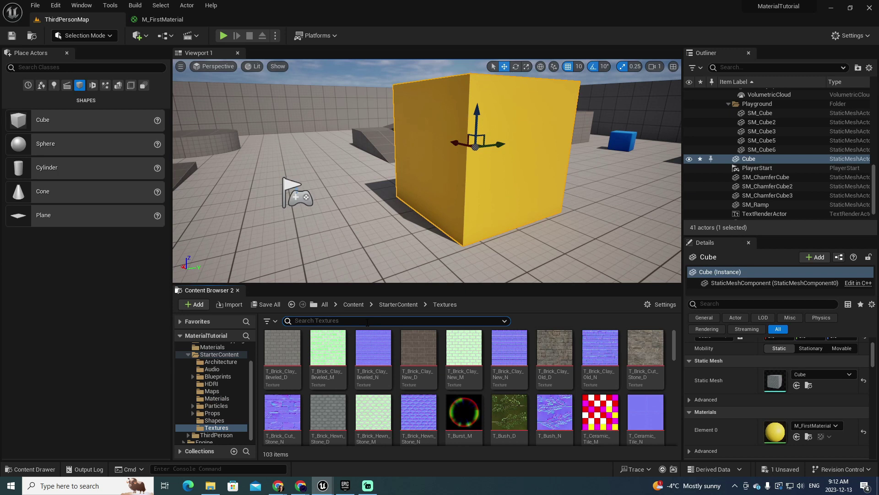
pyautogui.write('perlin')
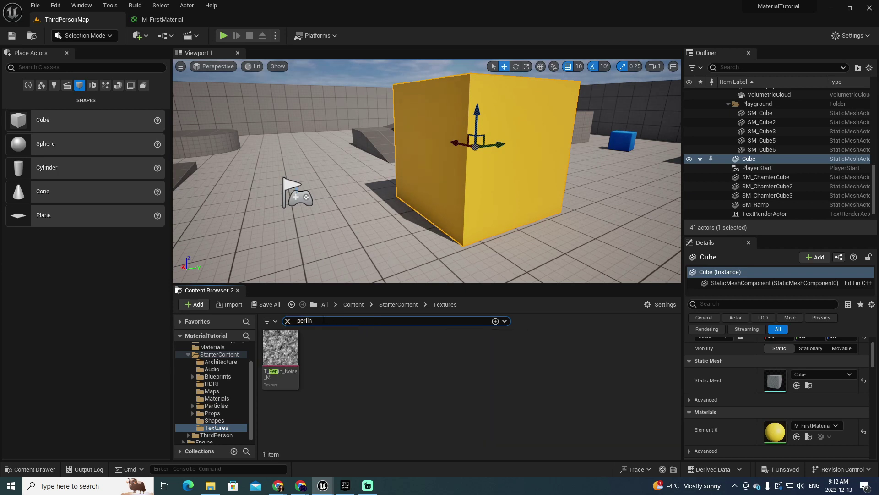
pyautogui.doubleClick(287, 360)
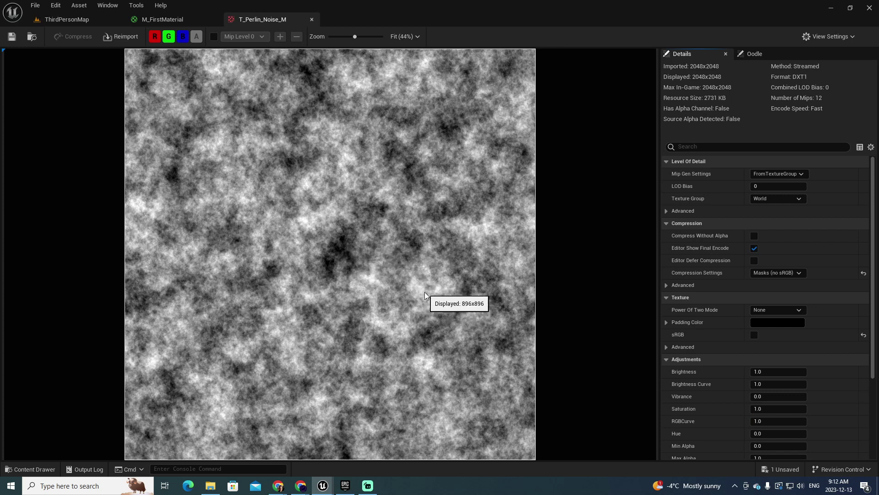
pyautogui.click(155, 36)
pyautogui.click(168, 37)
pyautogui.click(183, 36)
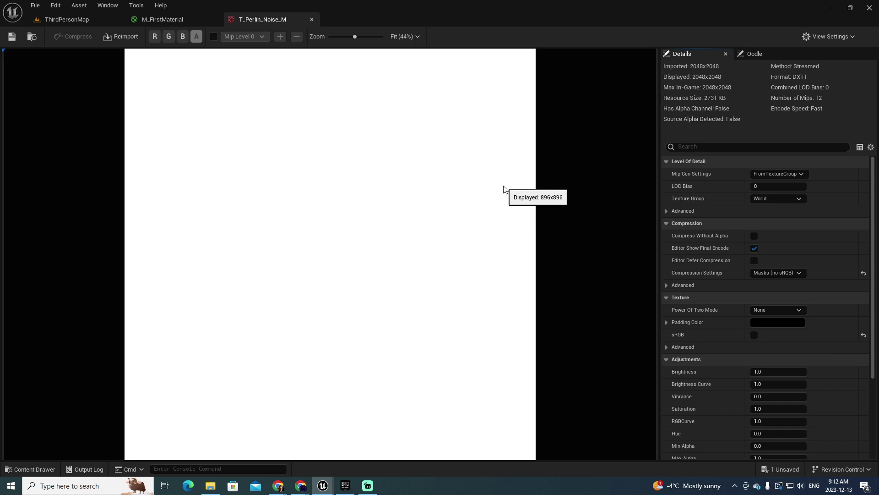
pyautogui.click(155, 37)
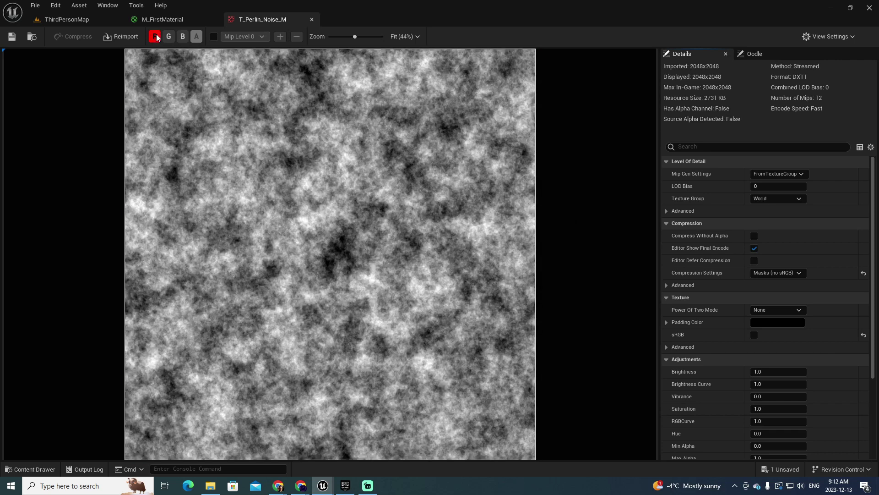
pyautogui.click(155, 37)
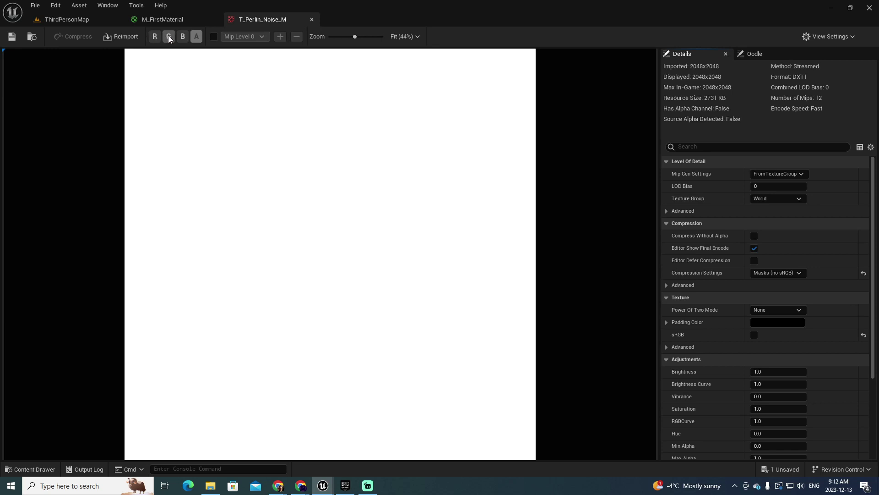
pyautogui.click(169, 36)
pyautogui.click(169, 37)
pyautogui.click(183, 37)
pyautogui.click(155, 37)
pyautogui.click(168, 37)
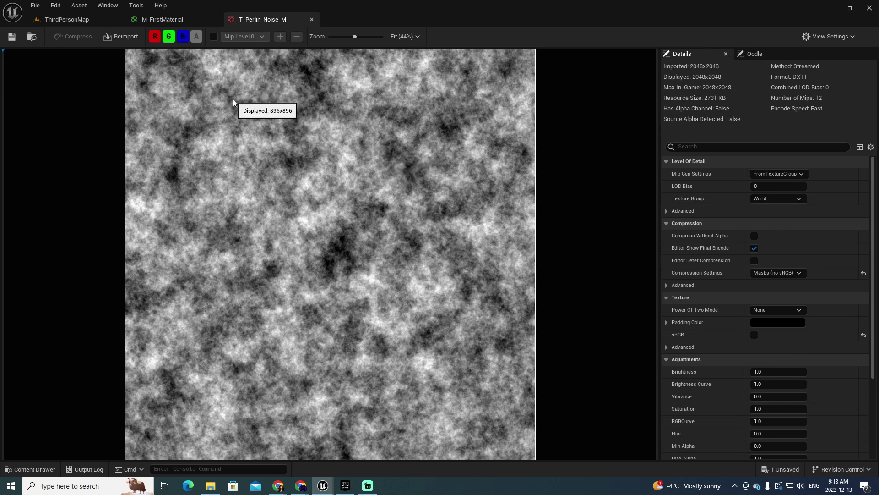
# Drop T_Perlin_Noise_M into the M_FirstMaterial graph as a Texture Sample and confirm its texture.
pyautogui.click(165, 20)
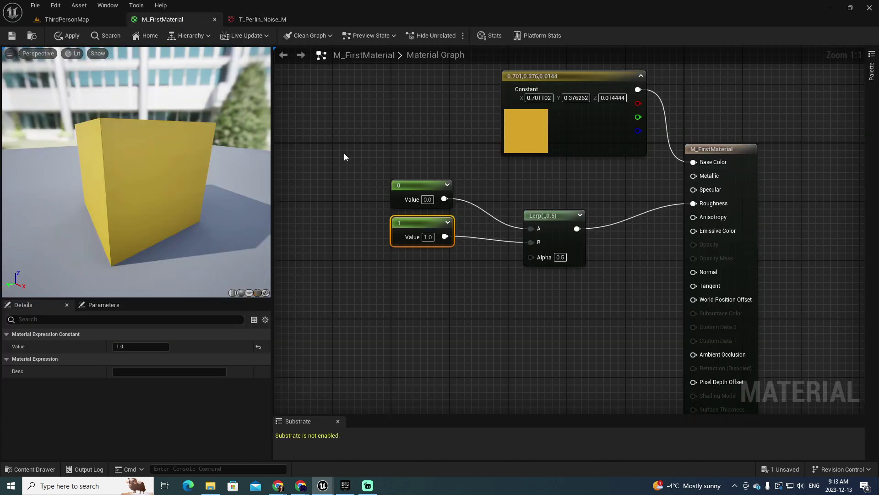
pyautogui.moveTo(424, 284); pyautogui.dragTo(413, 259, button='right')
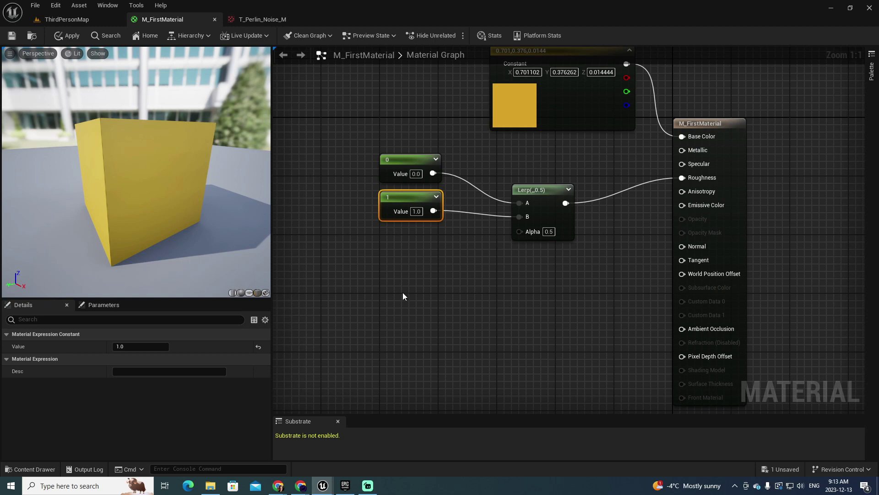
pyautogui.click(370, 270)
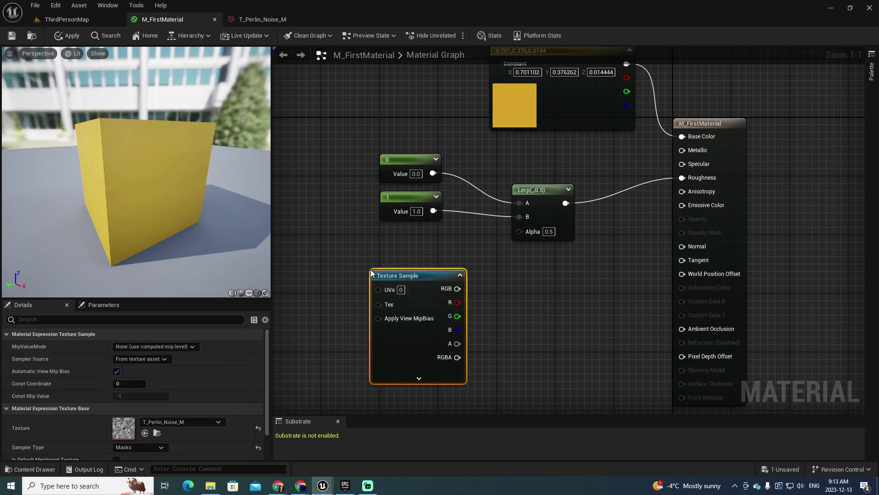
pyautogui.moveTo(435, 271); pyautogui.dragTo(429, 255)
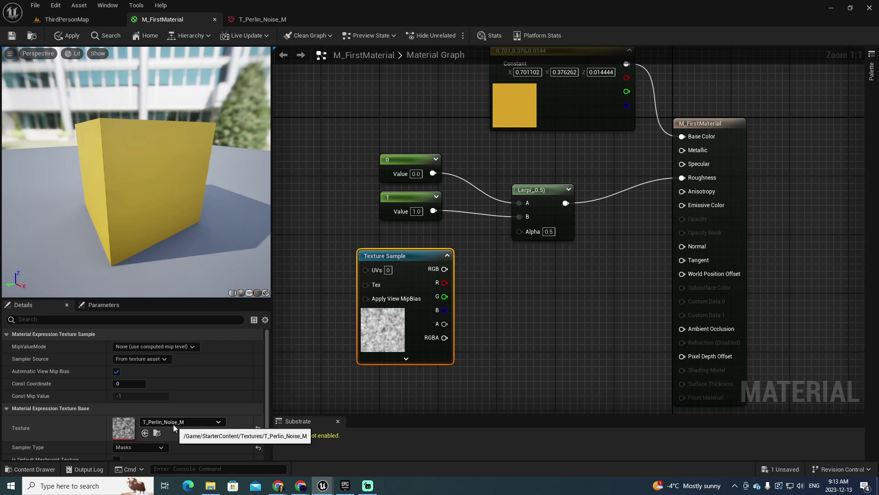
pyautogui.click(219, 422)
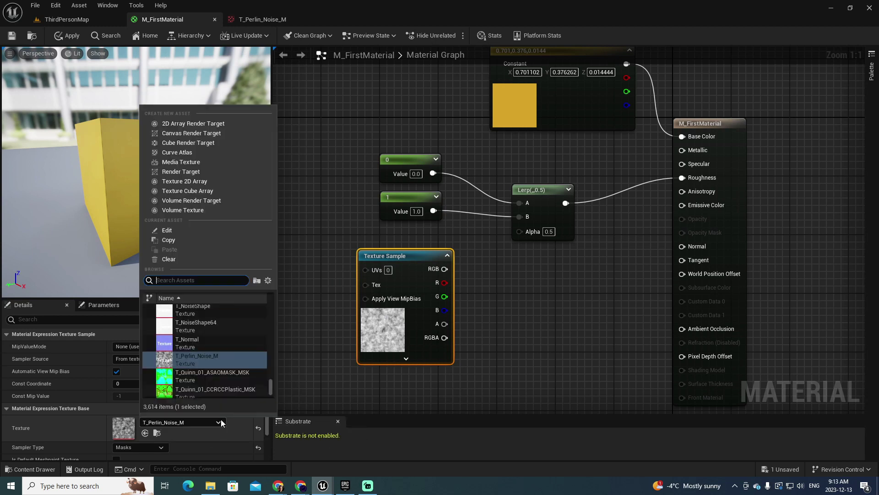
pyautogui.moveTo(200, 361)
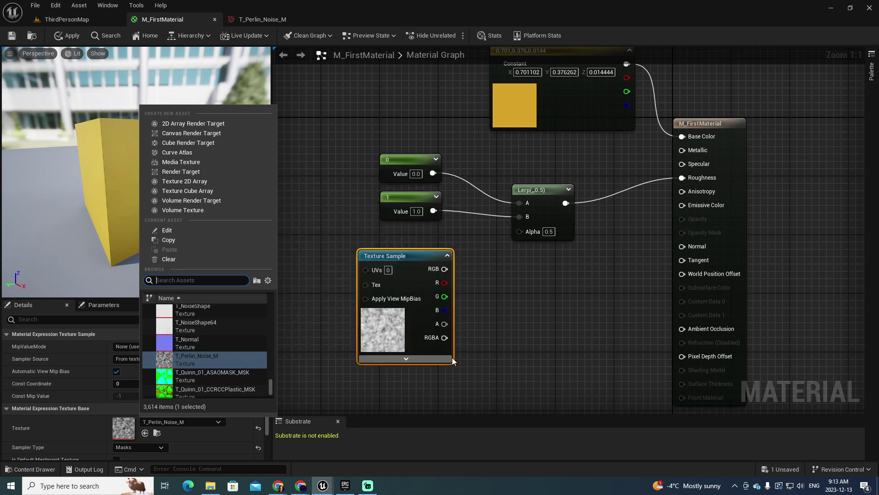
pyautogui.click(509, 349)
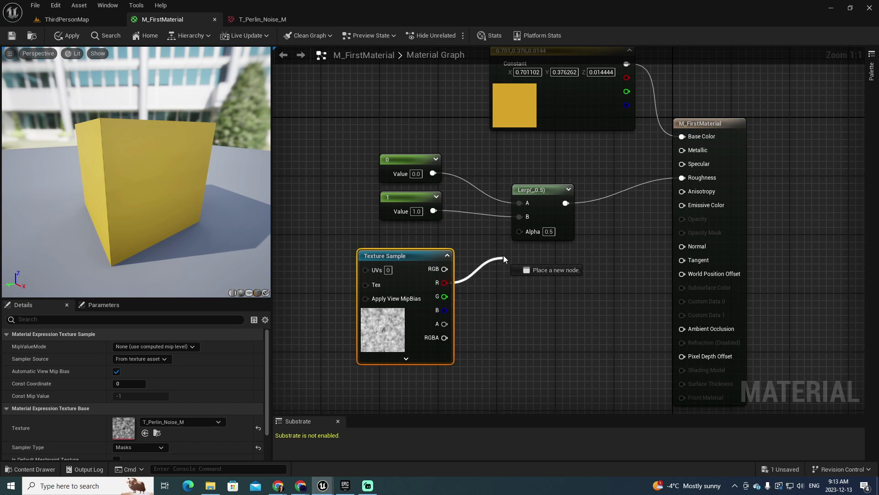
# Wire the noise texture's R channel into the Lerp Alpha and inspect the patchy preview cube.
pyautogui.moveTo(513, 235); pyautogui.dragTo(520, 230)
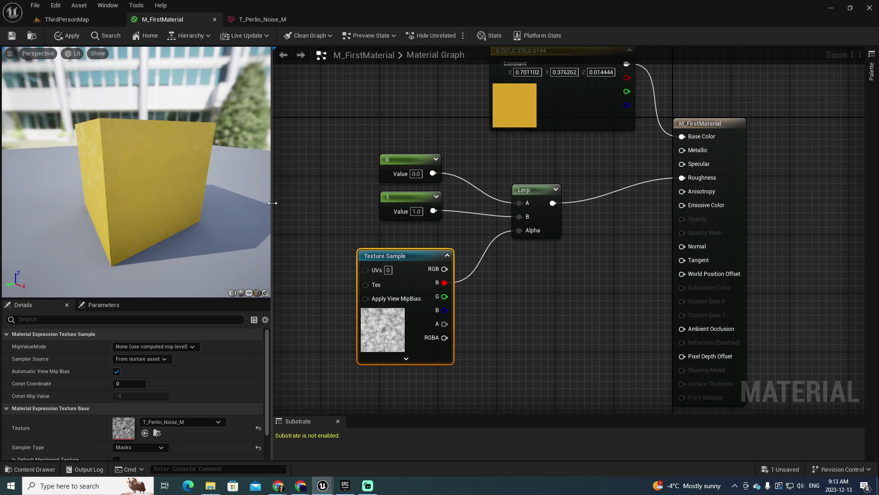
pyautogui.moveTo(271, 205); pyautogui.dragTo(326, 206)
pyautogui.moveTo(165, 174); pyautogui.dragTo(183, 179)
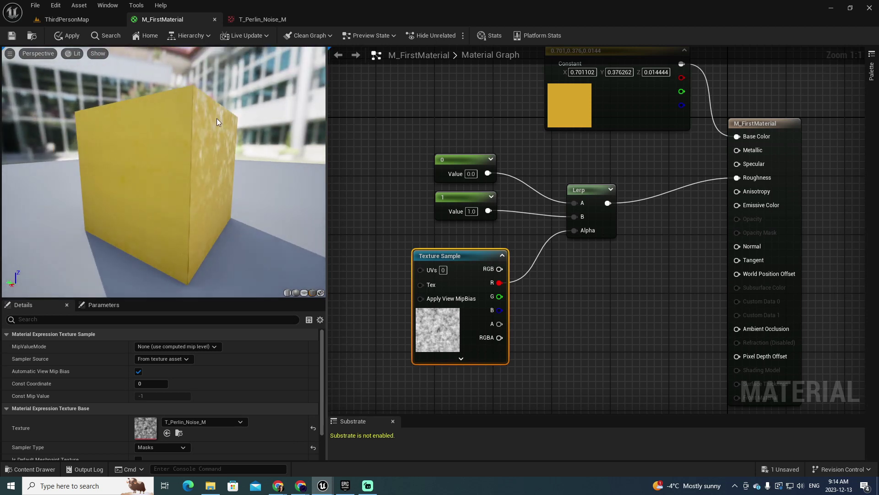
pyautogui.moveTo(242, 172); pyautogui.dragTo(211, 160)
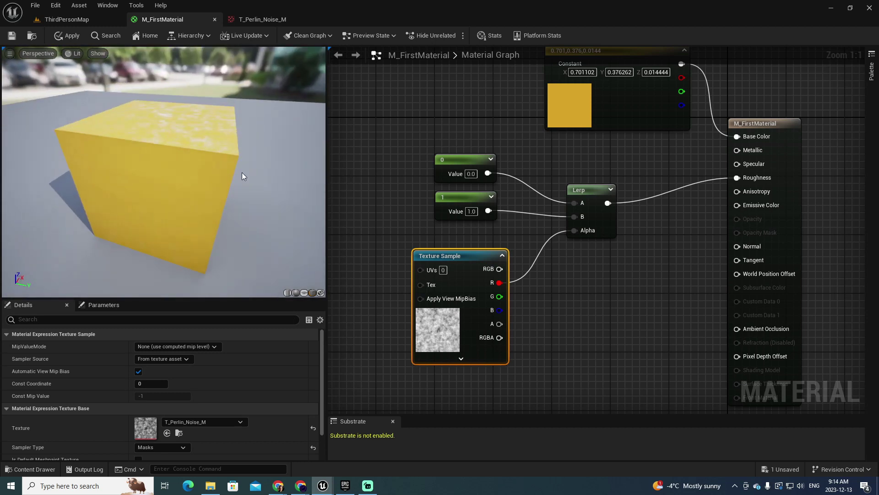
# Apply and save M_FirstMaterial, then view the noisy yellow cube in ThirdPersonMap.
pyautogui.click(69, 40)
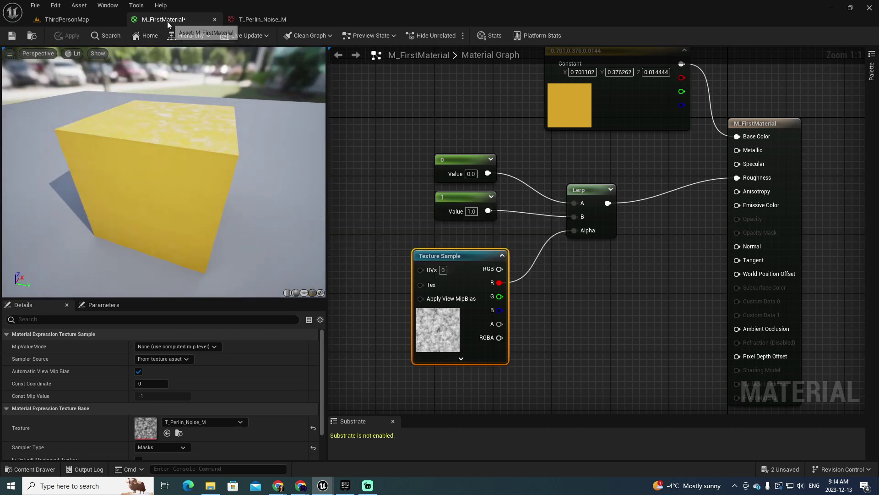
pyautogui.click(11, 35)
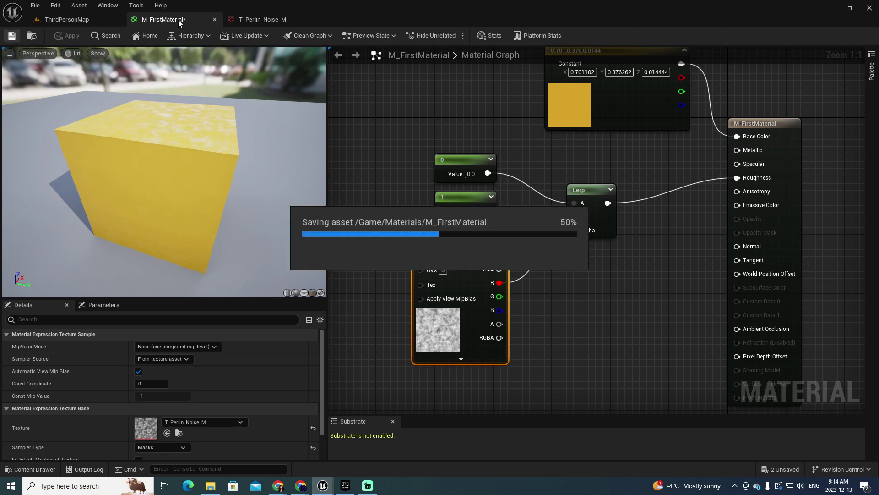
pyautogui.click(78, 21)
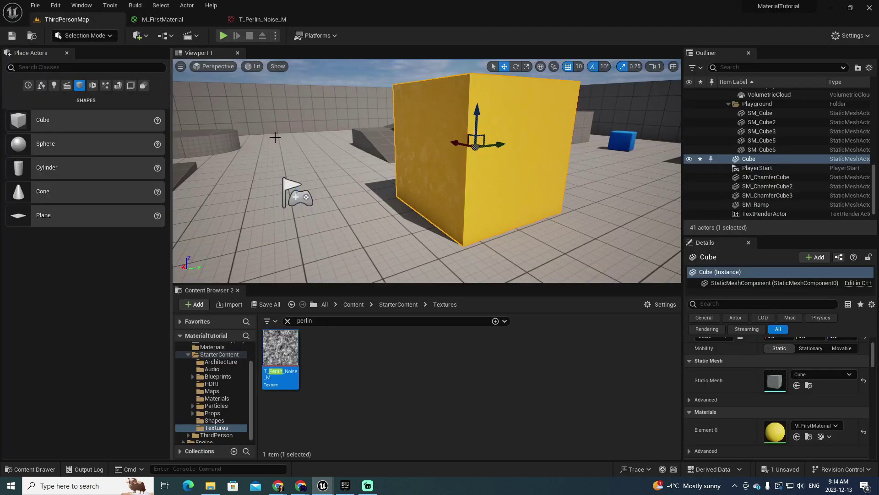
pyautogui.moveTo(435, 158)
pyautogui.mouseDown(button='right')
pyautogui.moveTo(444, 169)
pyautogui.moveTo(449, 150)
pyautogui.moveTo(496, 153)
pyautogui.moveTo(426, 158)
pyautogui.moveTo(440, 157)
pyautogui.mouseUp(button='right')
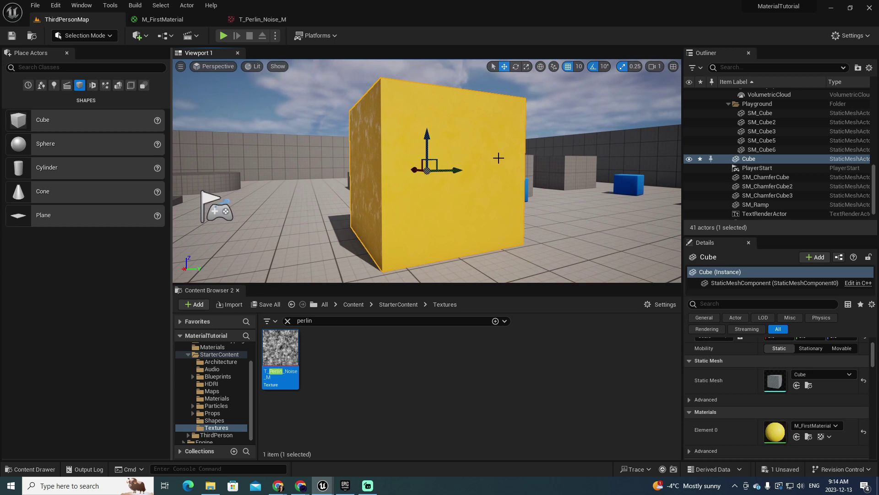
# Play the level and run the mannequin with WASD up beside the yellow cube.
pyautogui.click(223, 35)
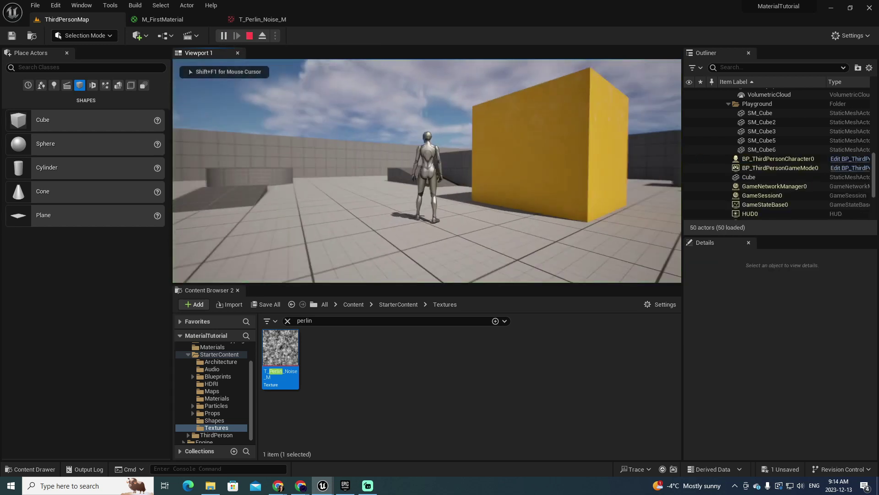
pyautogui.press('d')
pyautogui.press('w')
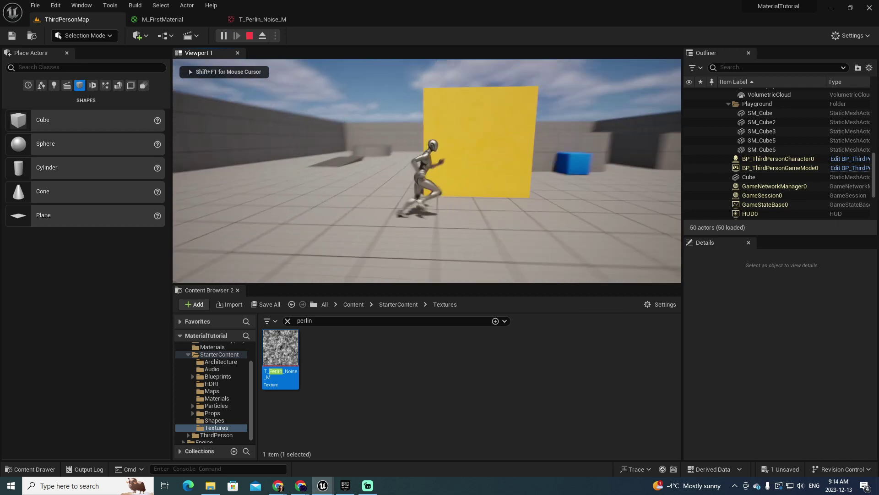
pyautogui.press('s')
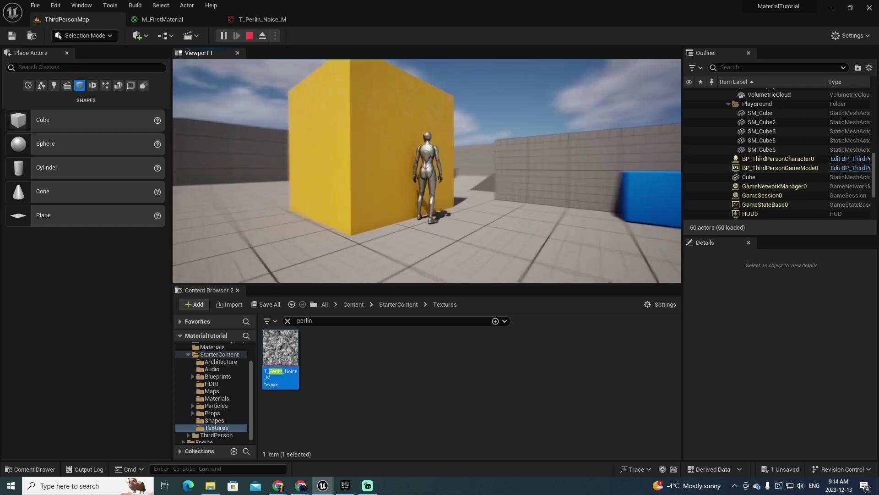
pyautogui.press('a')
pyautogui.press('w')
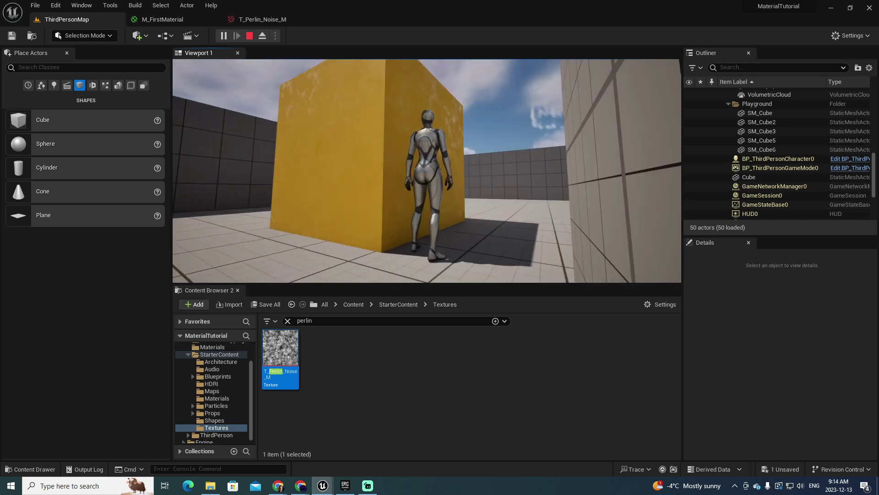
pyautogui.press('w')
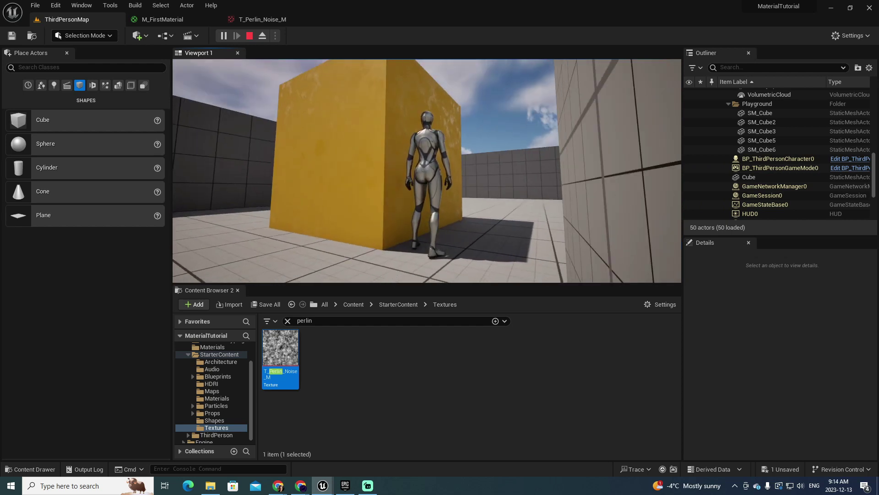